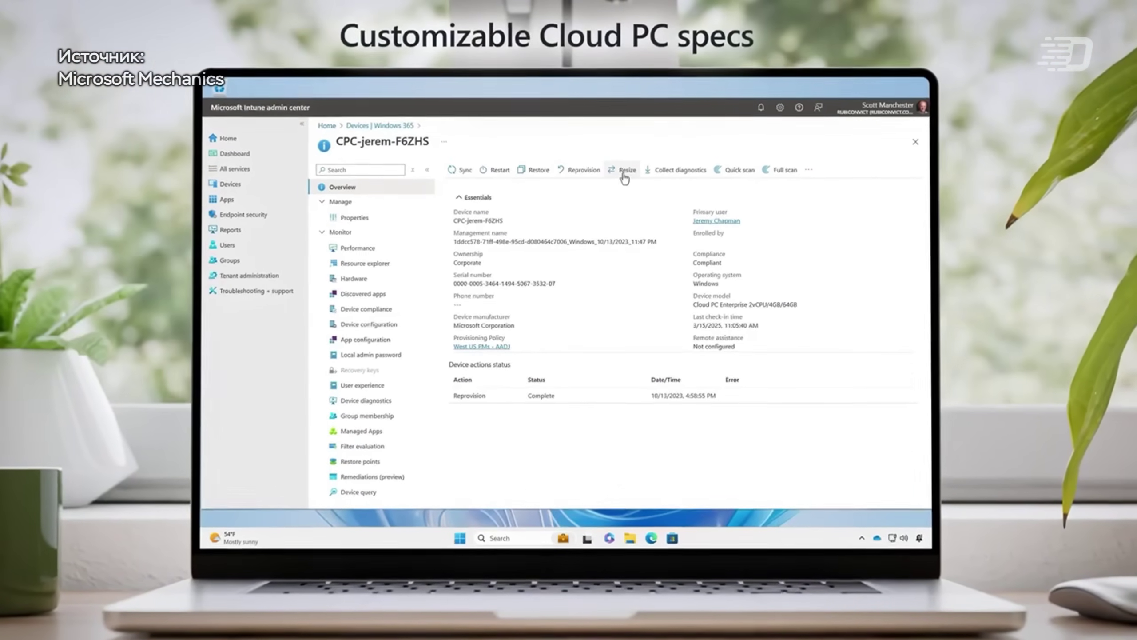
# Step: Open the Resize pane for the PC's processor, RAM and storage from Settings > System > About
pyautogui.click(625, 176)
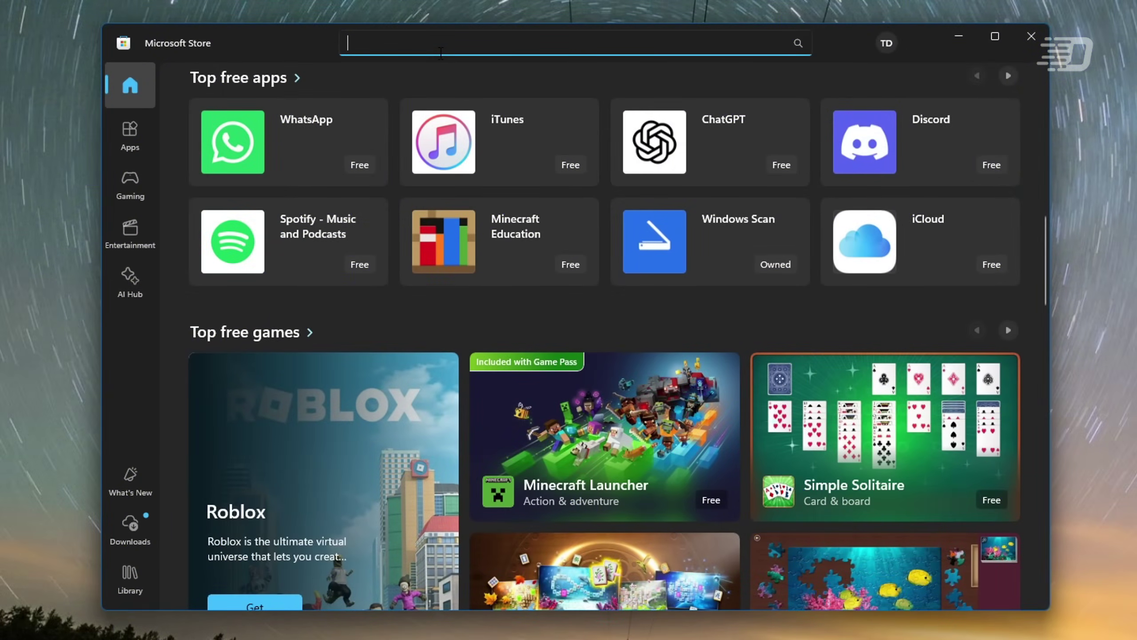
# Step: Search the Store for 'windows 365' and open the Windows App product page
pyautogui.write('ows 365')
pyautogui.press('Return')
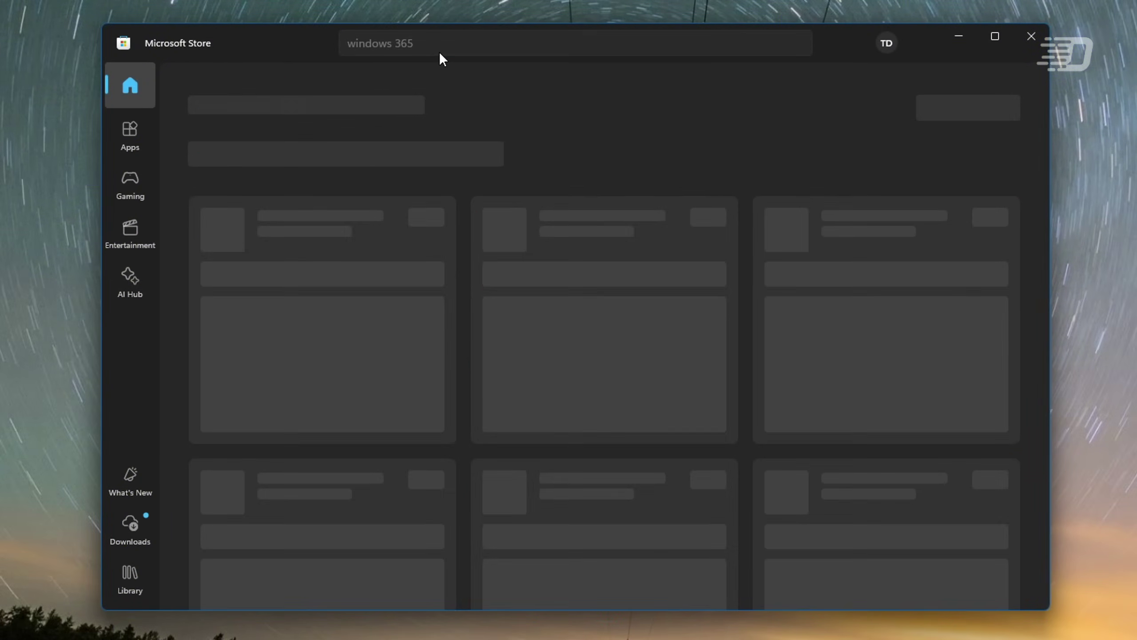
pyautogui.click(430, 274)
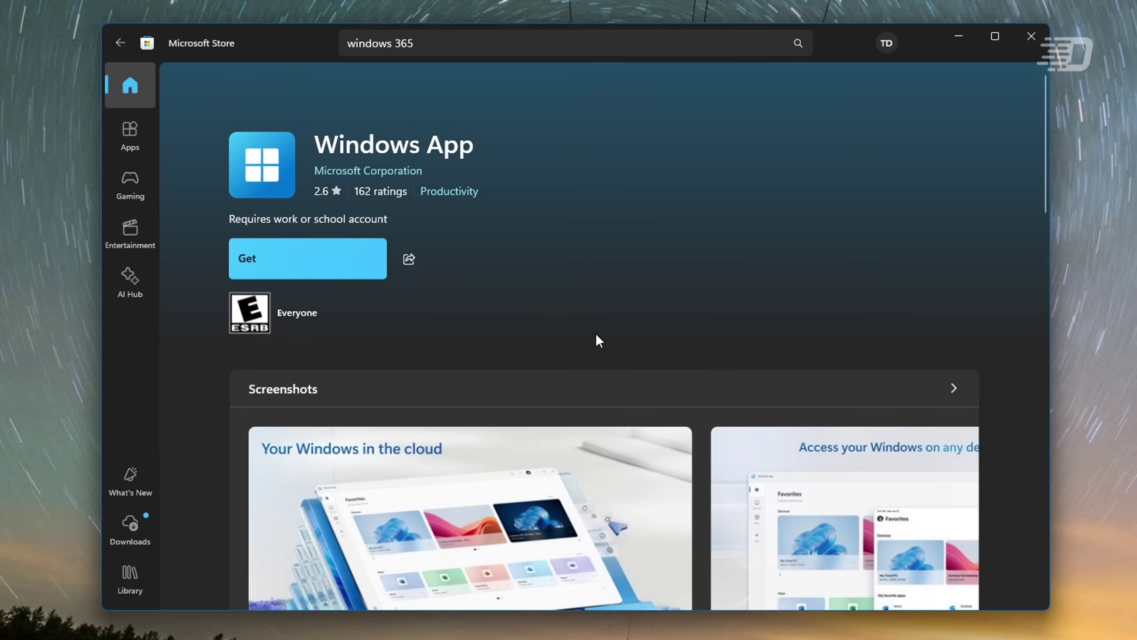
# Step: Browse forward through the Windows App screenshots, then back to the first one
pyautogui.scroll(-3, 611, 308)
pyautogui.click(962, 384)
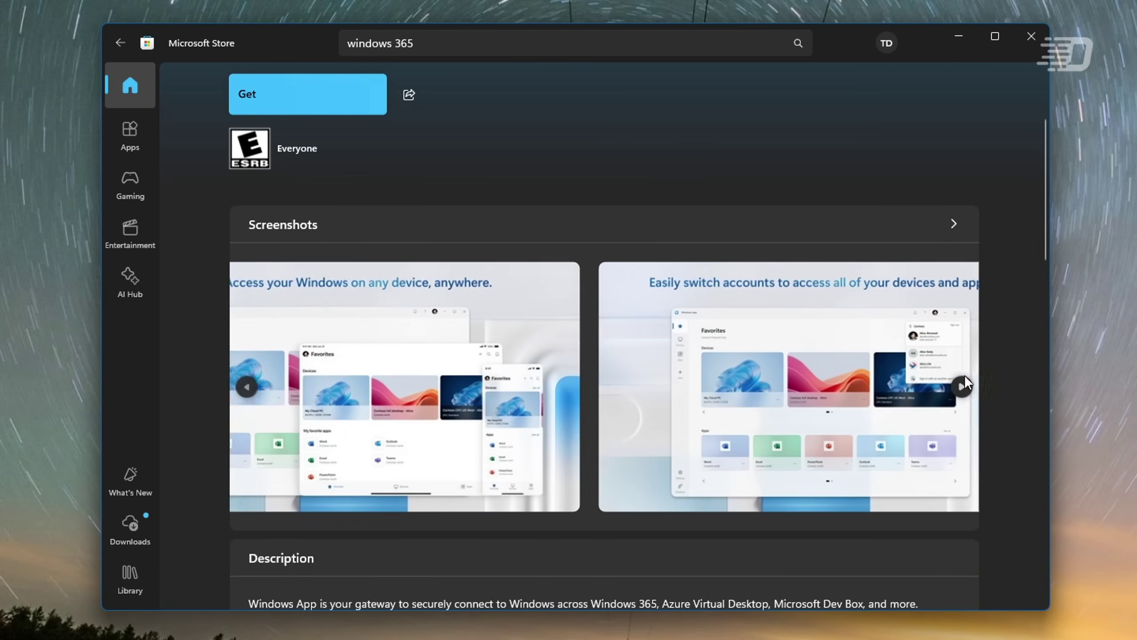
pyautogui.click(962, 384)
pyautogui.click(964, 380)
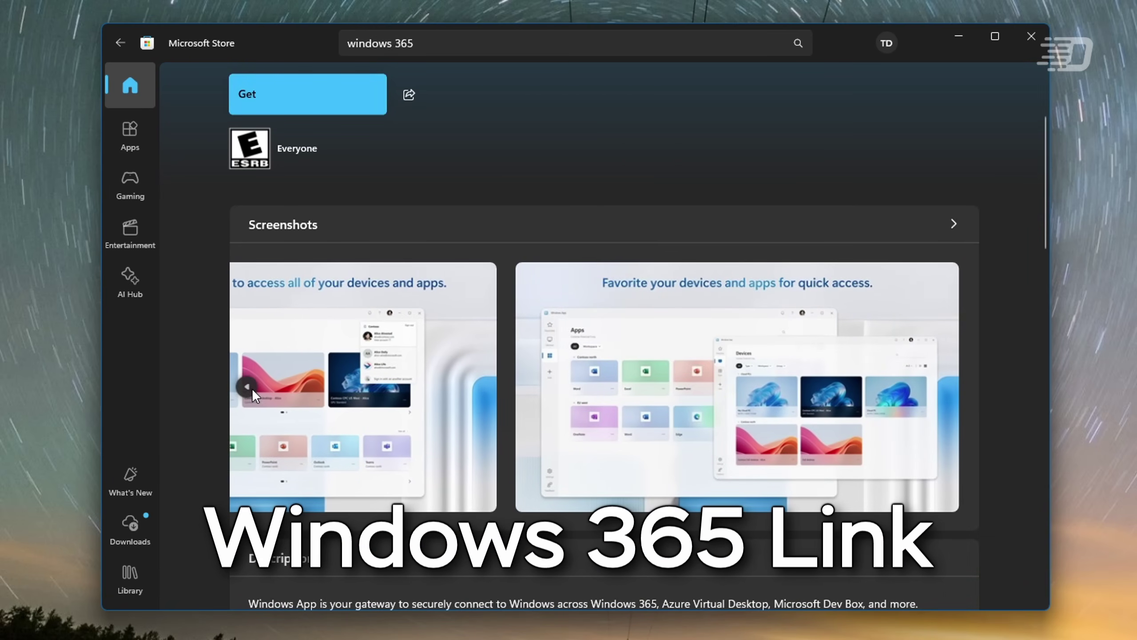
pyautogui.click(246, 386)
pyautogui.click(246, 386)
pyautogui.scroll(-3, 252, 388)
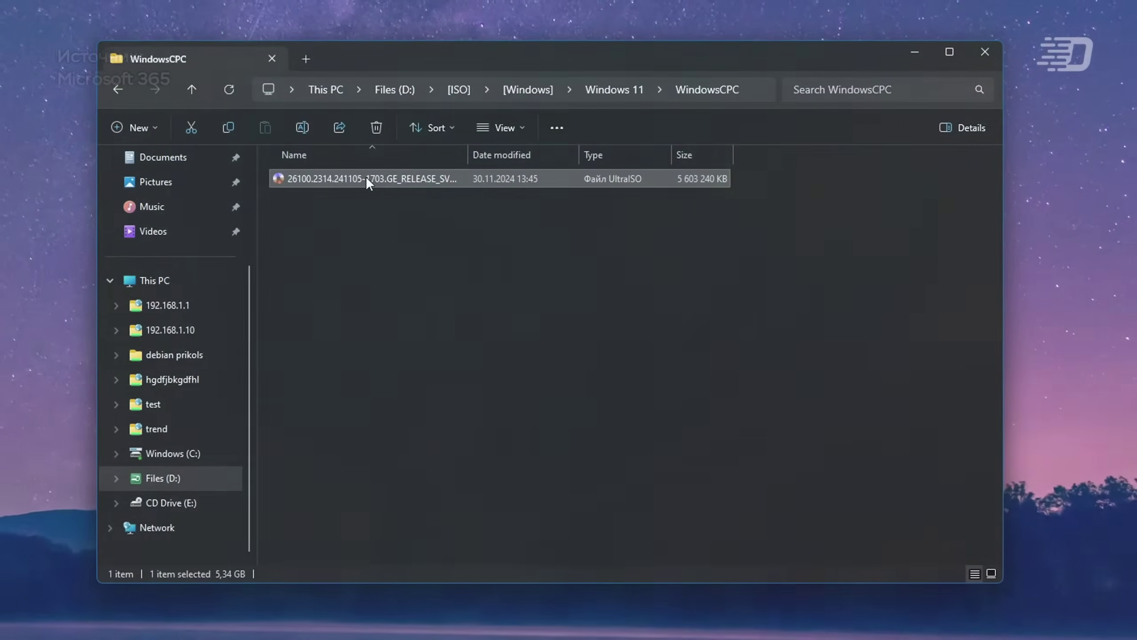
pyautogui.rightClick(366, 176)
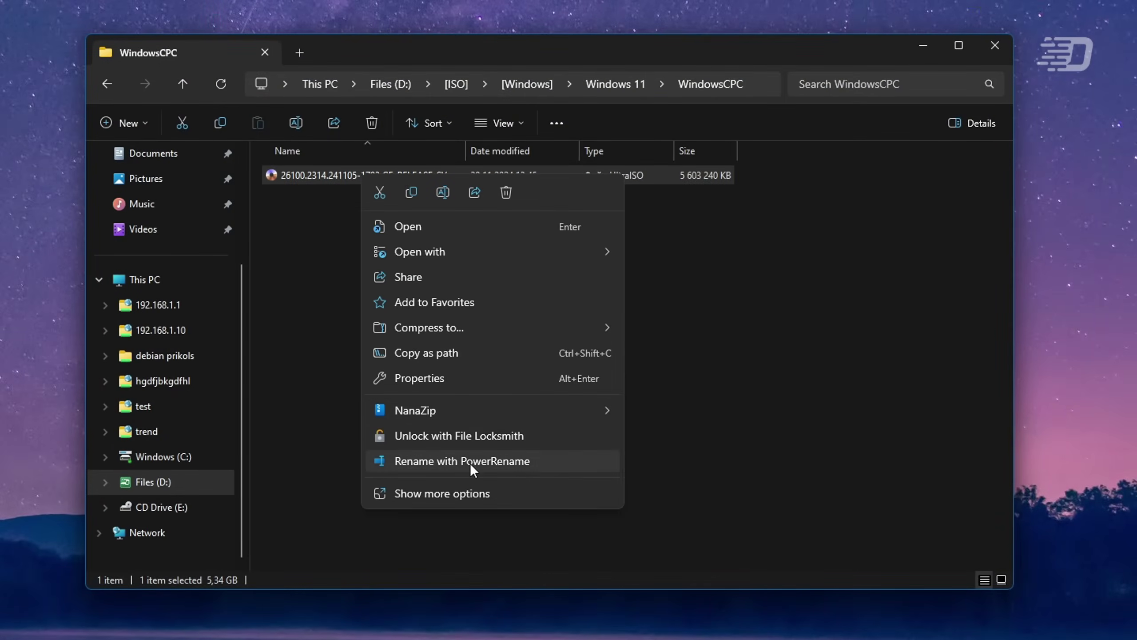
pyautogui.click(461, 384)
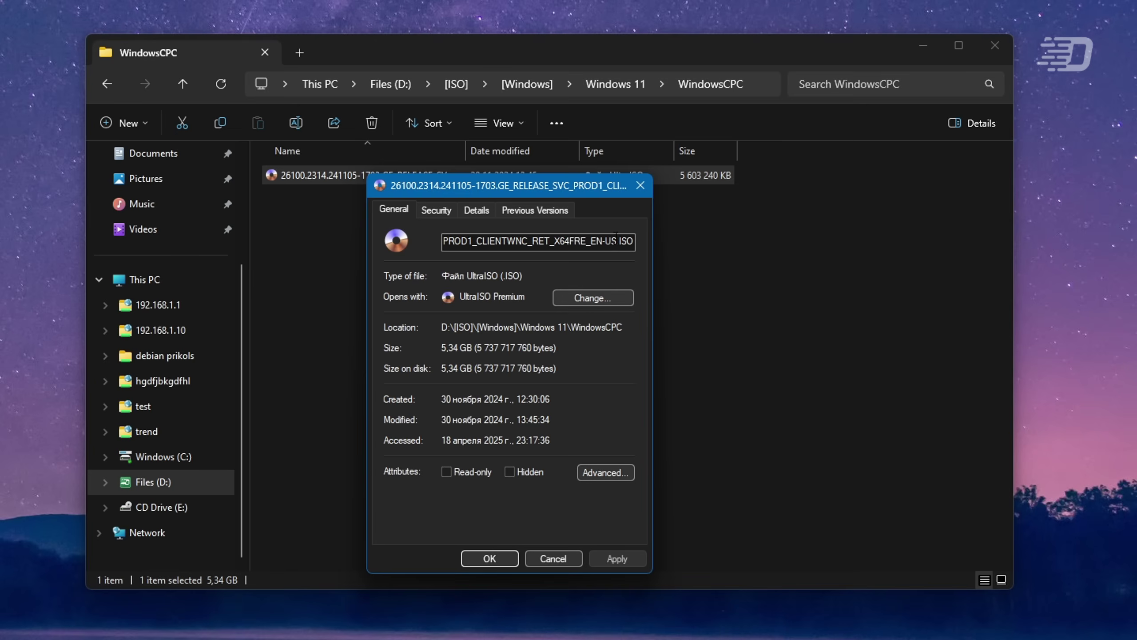
pyautogui.moveTo(576, 194); pyautogui.dragTo(897, 179)
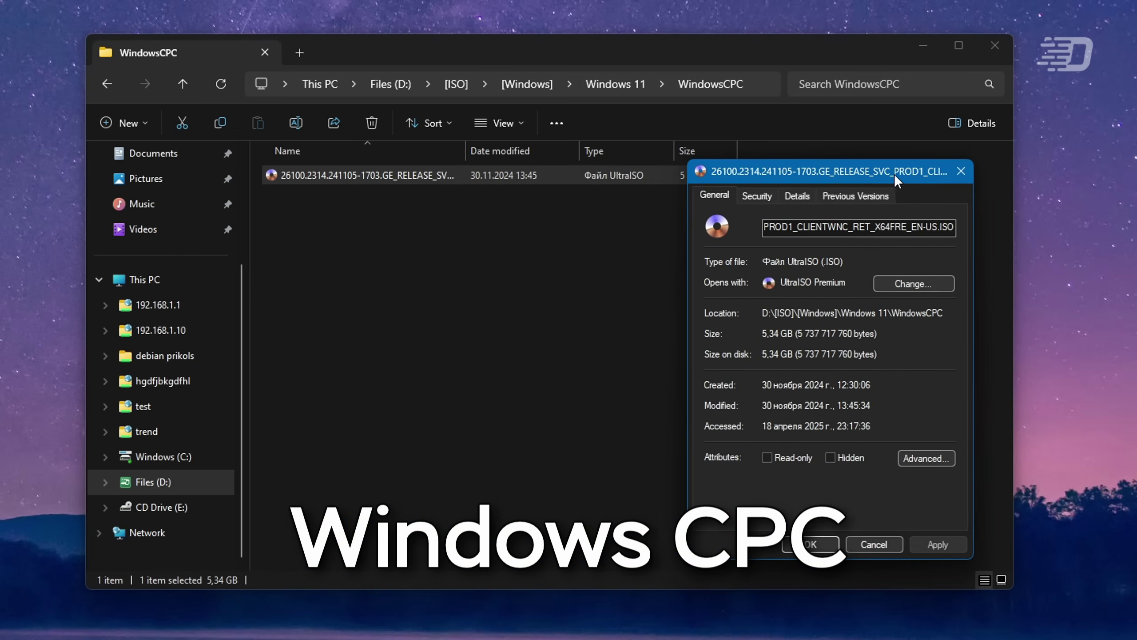
pyautogui.click(962, 172)
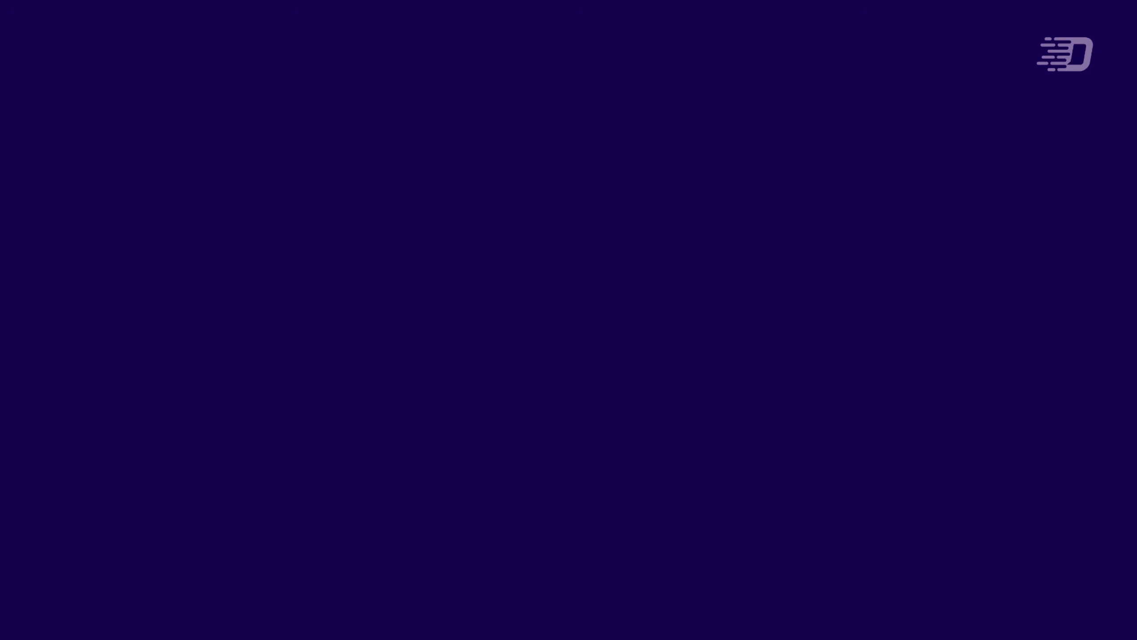
# Step: Install Windows WNC with default language and keyboard, skipping the product key
pyautogui.press('Return')
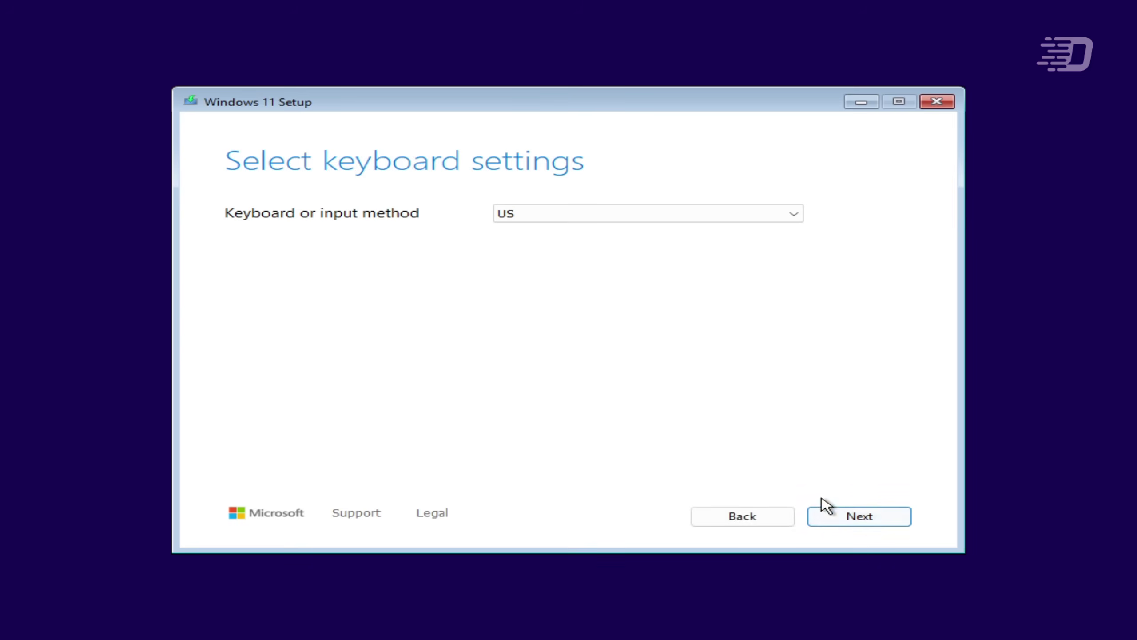
pyautogui.press('Return')
pyautogui.click(841, 517)
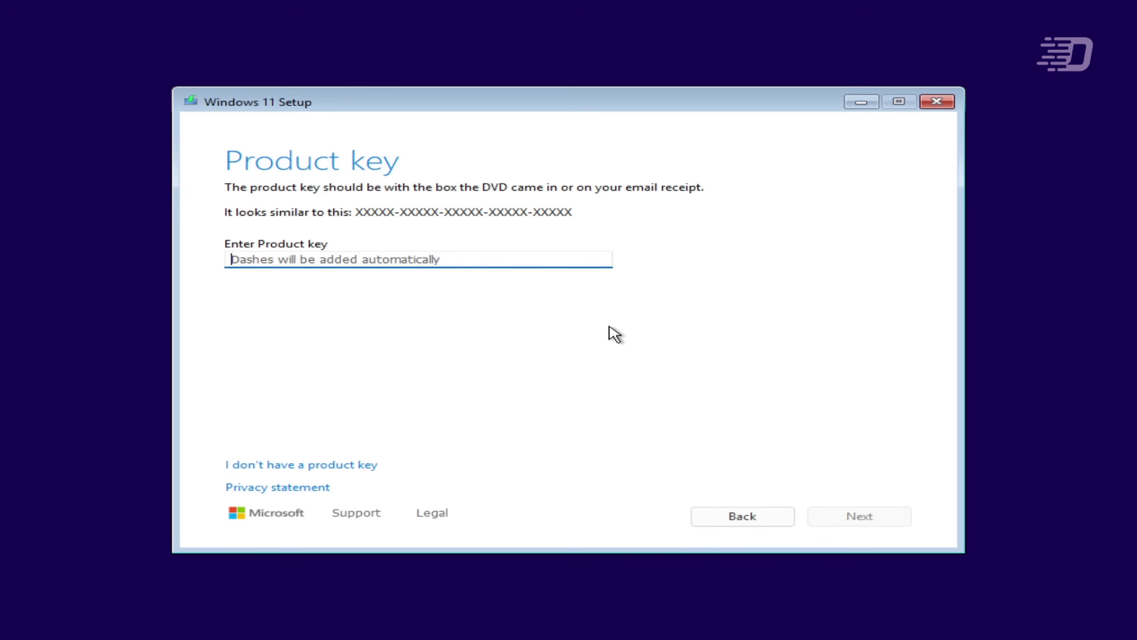
pyautogui.click(325, 466)
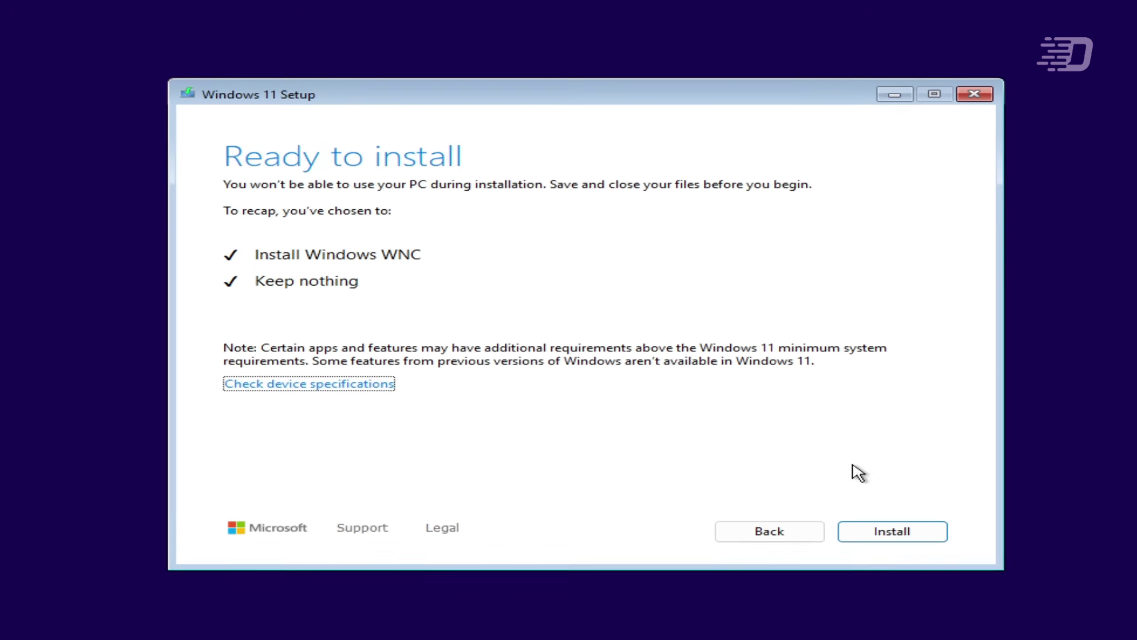
pyautogui.click(883, 523)
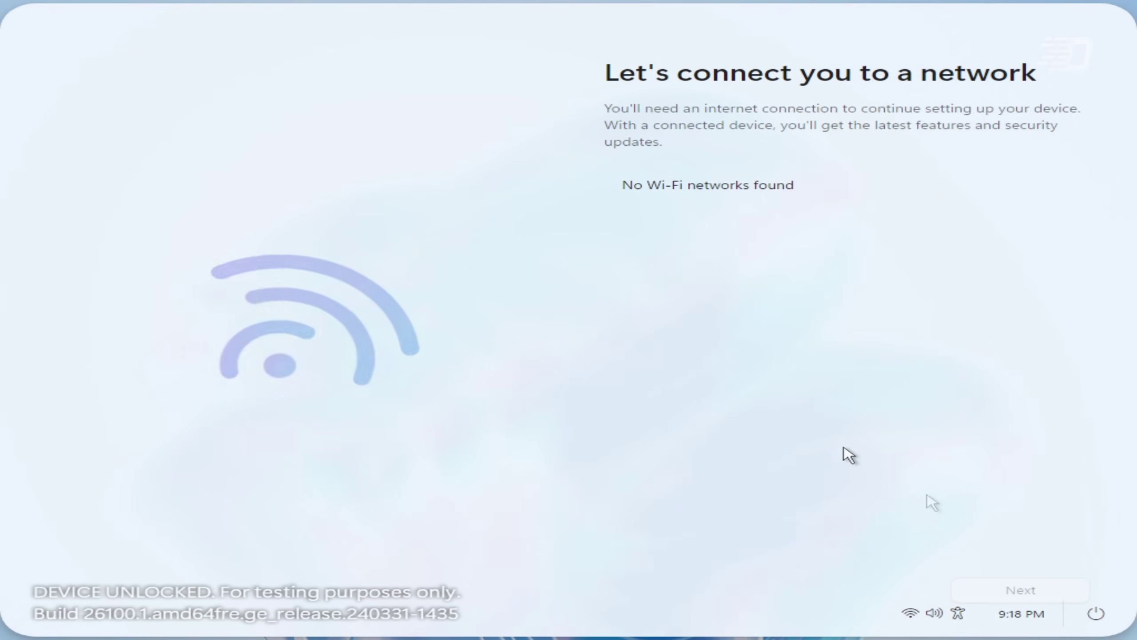
pyautogui.click(936, 614)
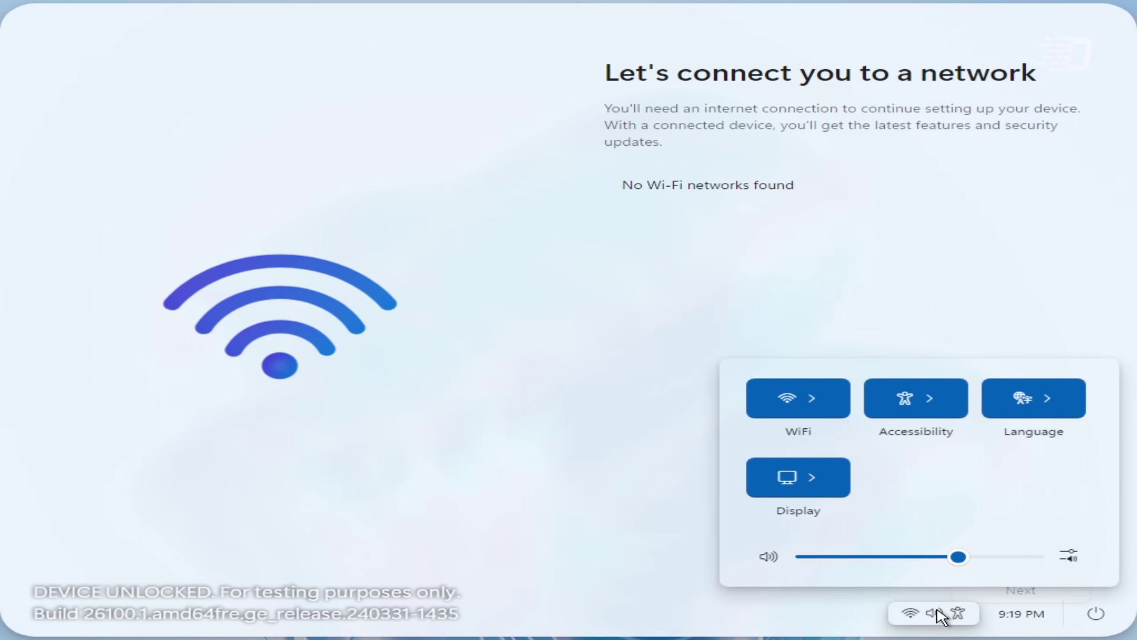
pyautogui.click(832, 411)
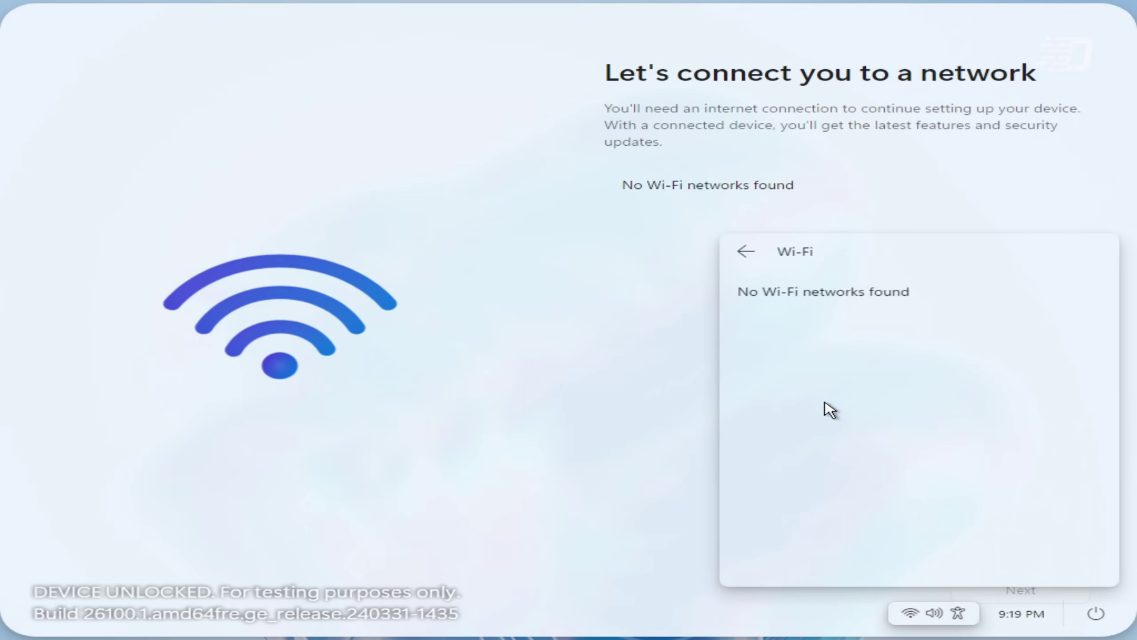
pyautogui.click(757, 255)
pyautogui.click(914, 400)
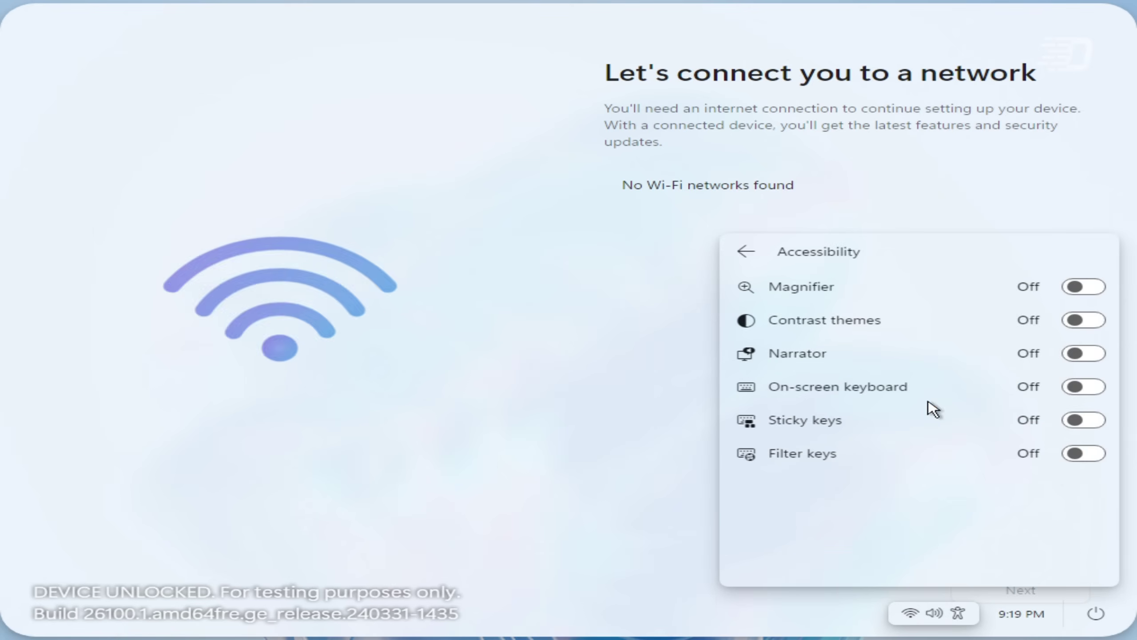
pyautogui.click(747, 253)
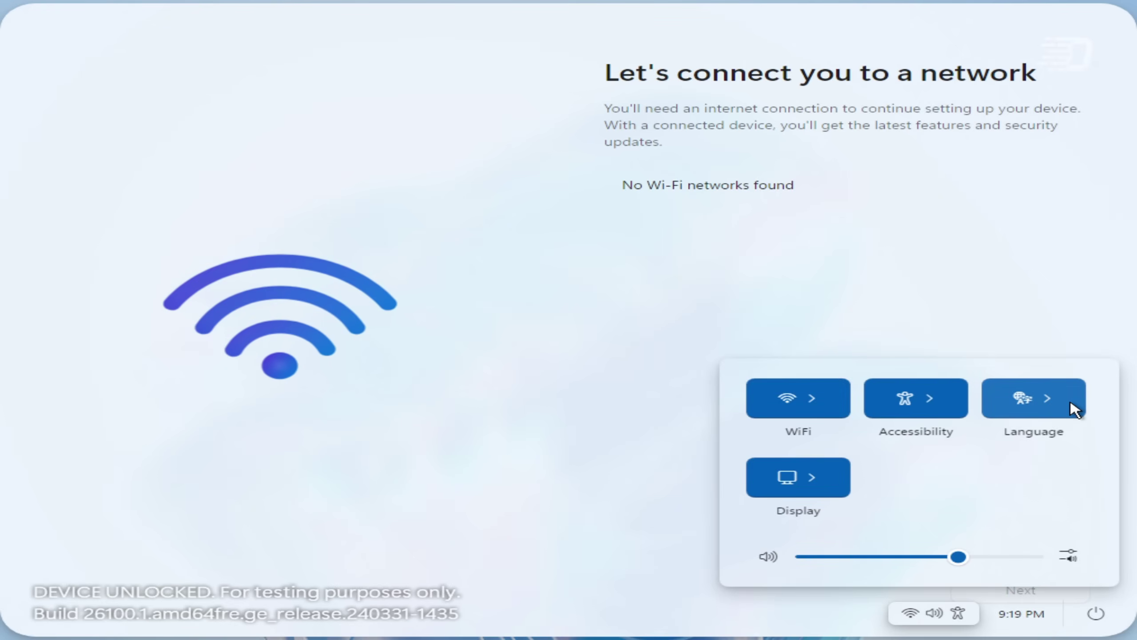
pyautogui.click(1075, 409)
pyautogui.click(1068, 424)
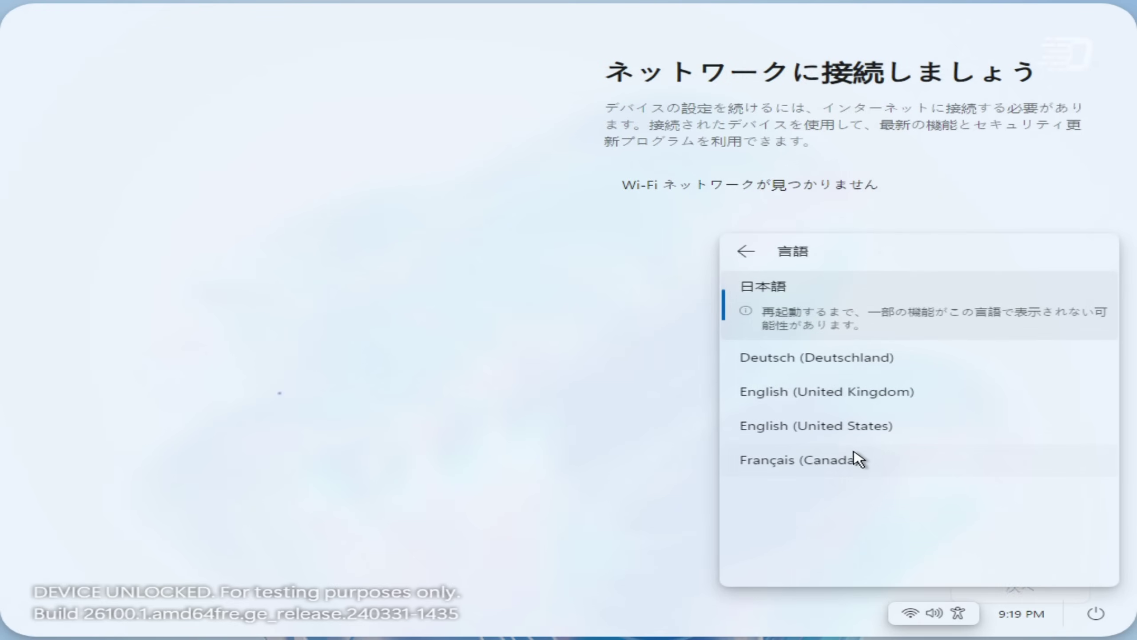
pyautogui.click(864, 429)
pyautogui.click(755, 258)
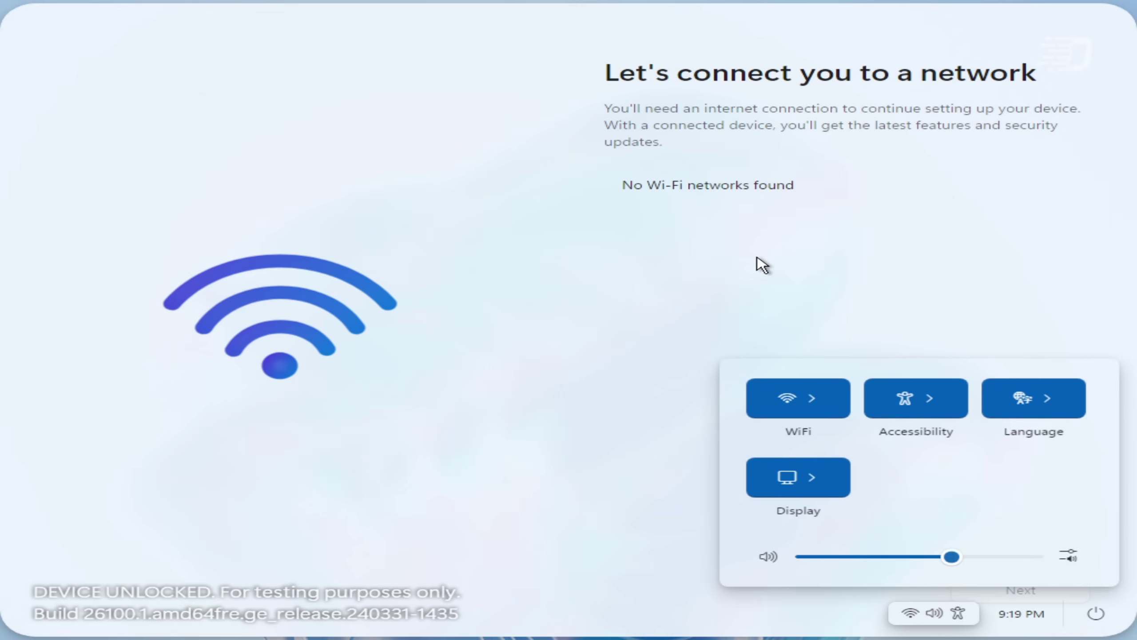
pyautogui.scroll(-20, 945, 555)
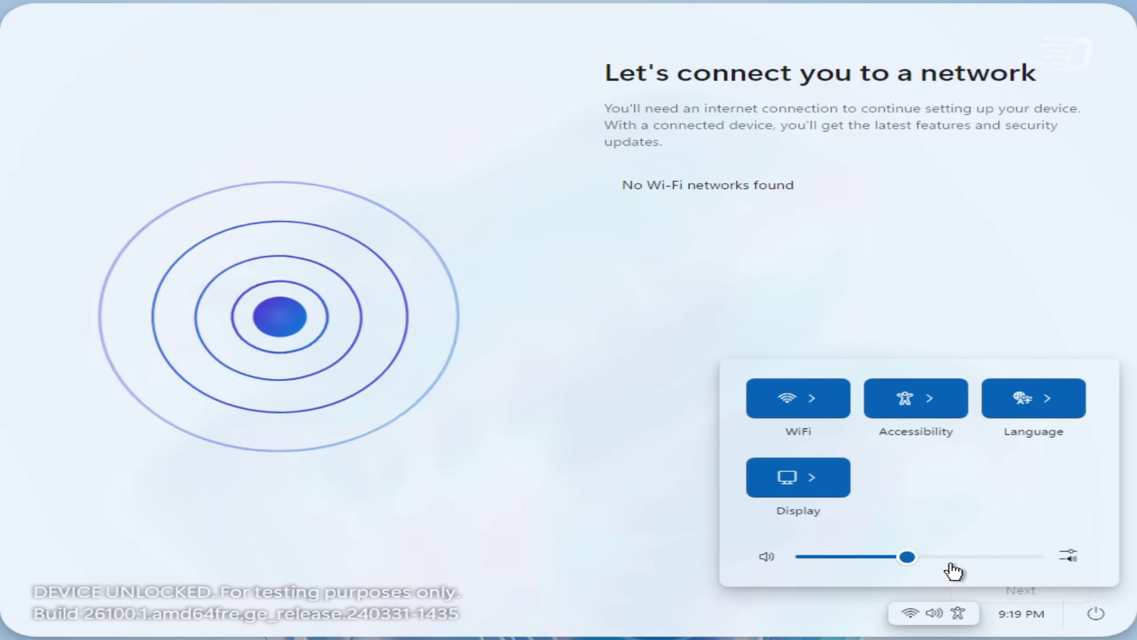
pyautogui.click(1067, 555)
pyautogui.click(756, 258)
pyautogui.click(604, 310)
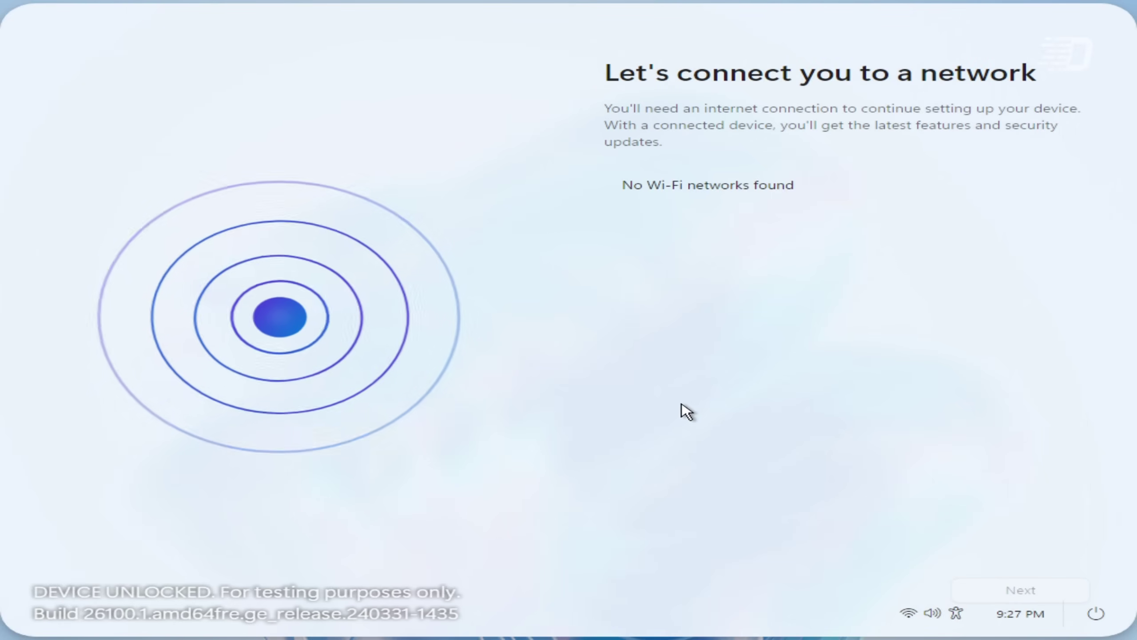
# Step: Open a console with Shift+F10, change into the oobe folder and list it with 'dir /w'
pyautogui.hotkey('shift', 'F10')
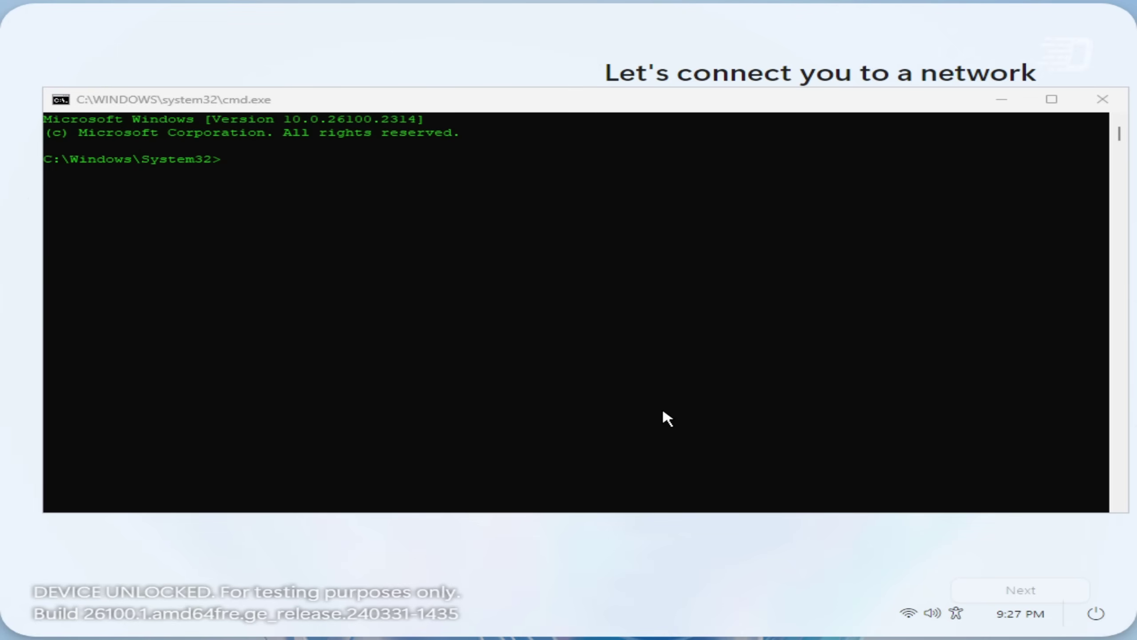
pyautogui.click(622, 339)
pyautogui.write('CD')
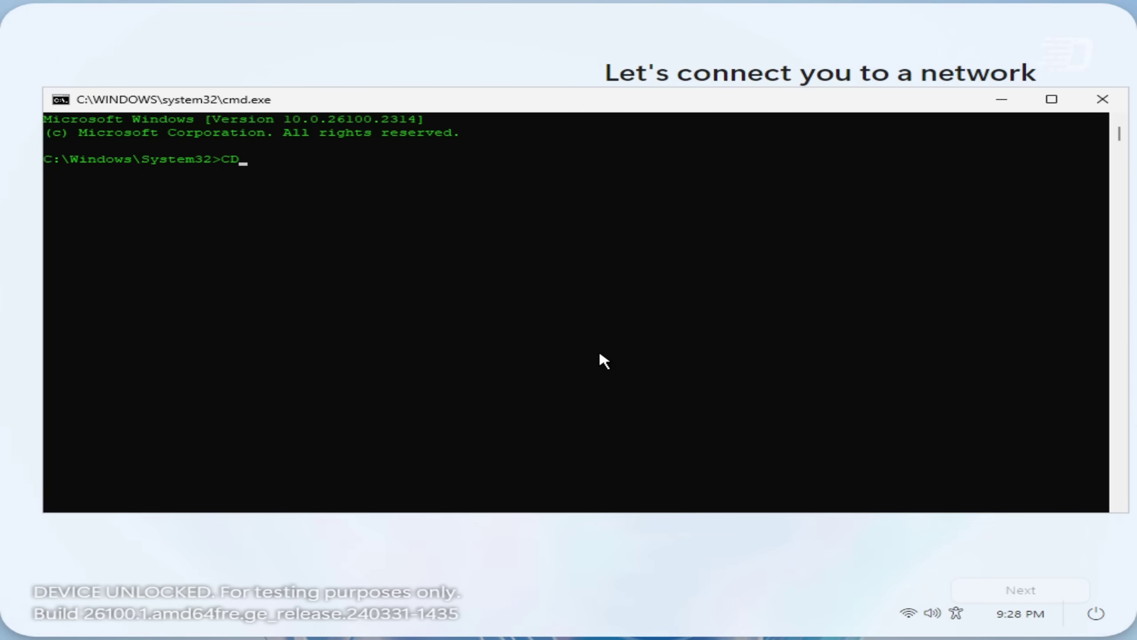
pyautogui.write(' oobe')
pyautogui.press('Return')
pyautogui.write('dir /w')
pyautogui.press('Return')
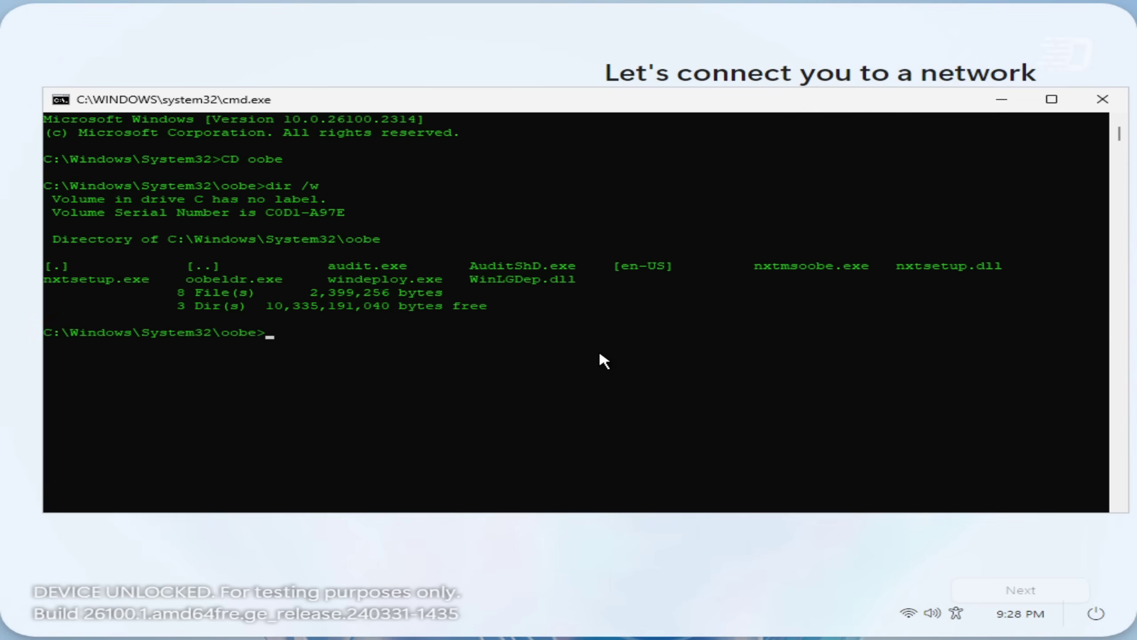
pyautogui.click(942, 613)
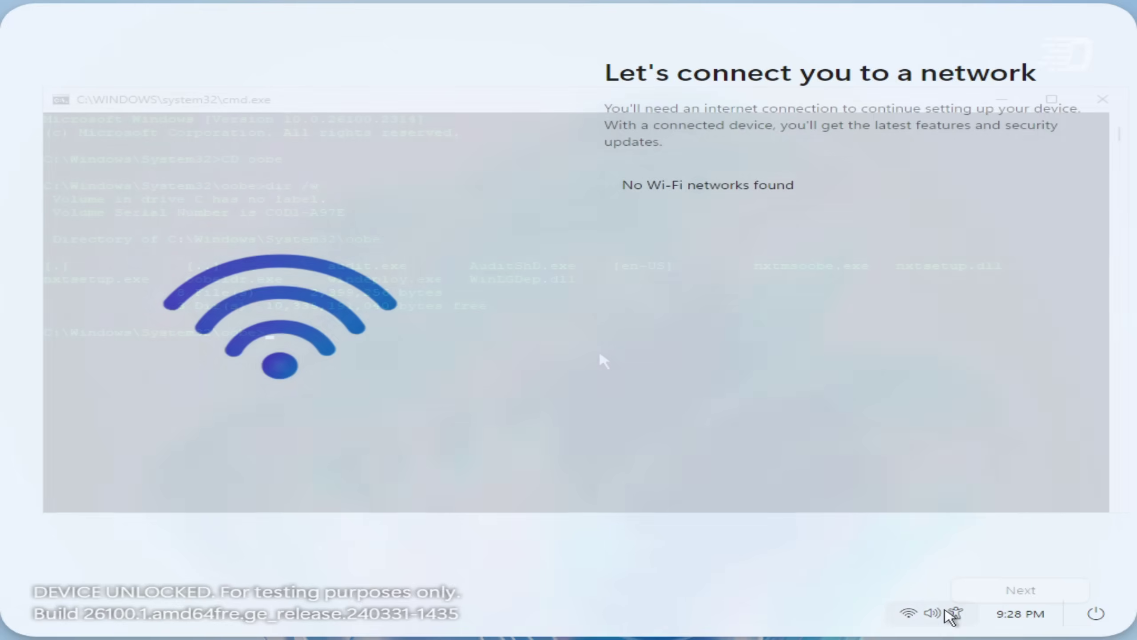
# Step: Turn on the on-screen keyboard and Magnifier, then run 'dir *.cpl /w' to look for Control Panel files
pyautogui.click(916, 398)
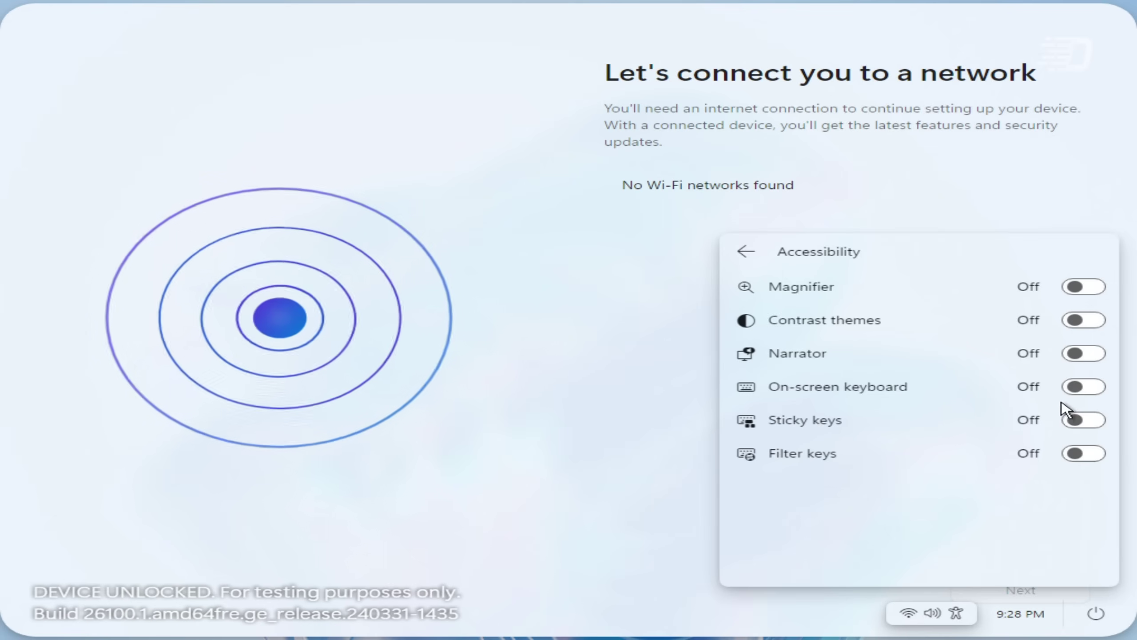
pyautogui.click(1075, 387)
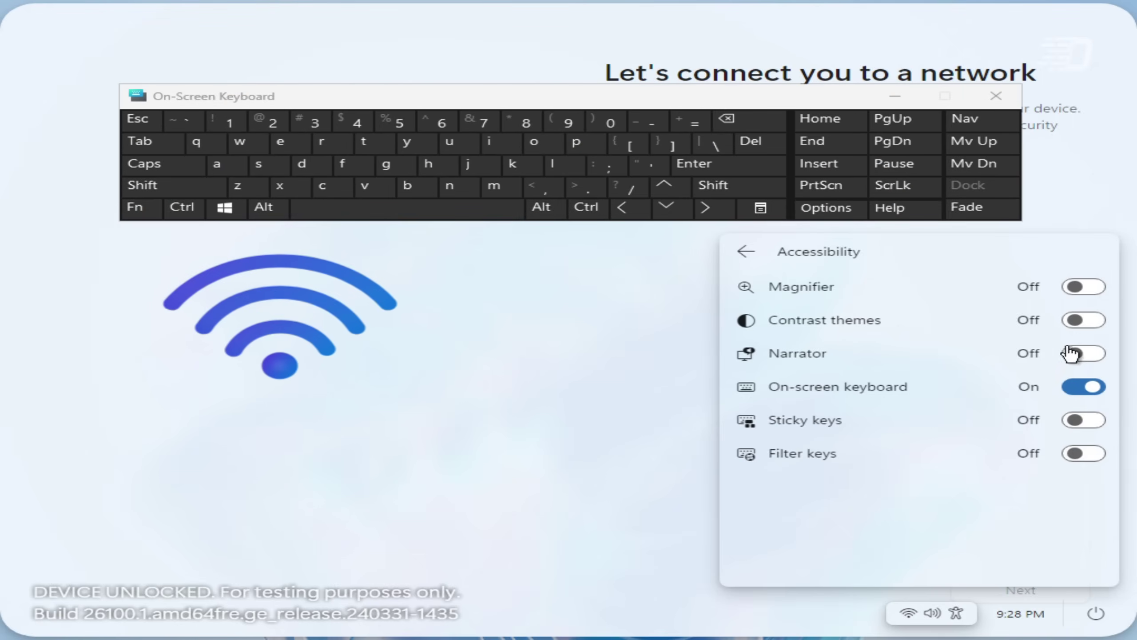
pyautogui.click(1086, 287)
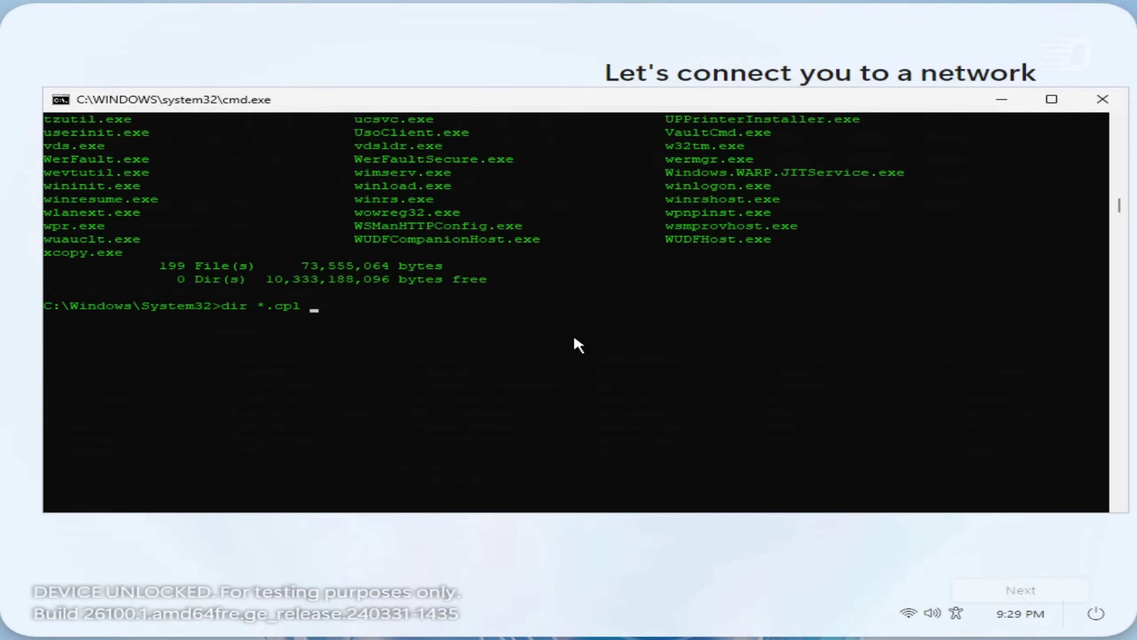
pyautogui.write('/w')
pyautogui.press('Return')
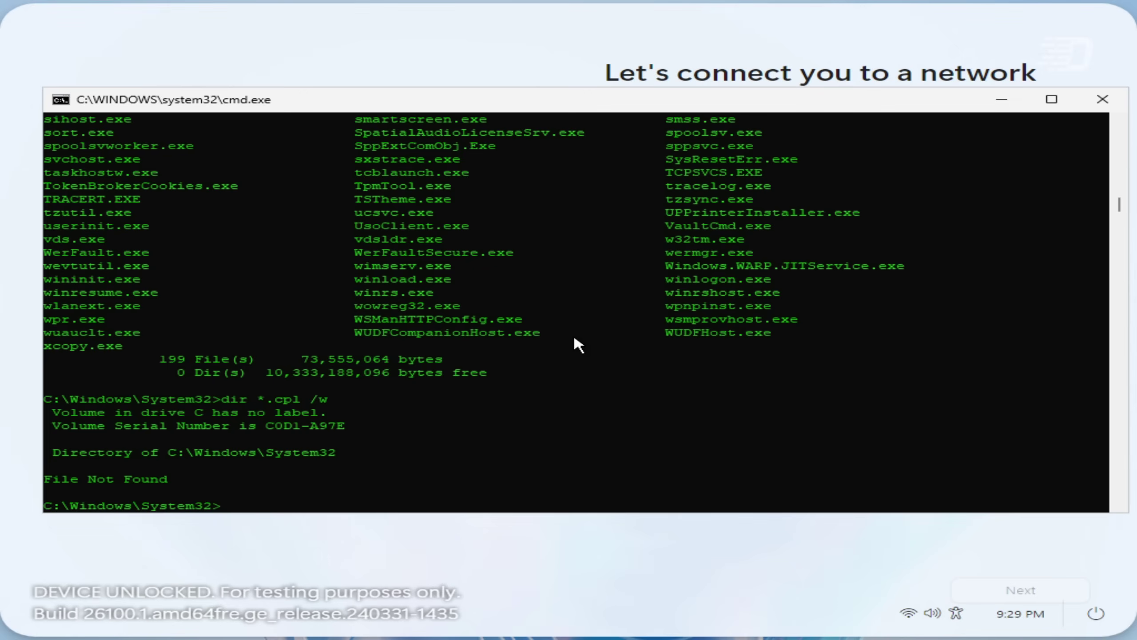
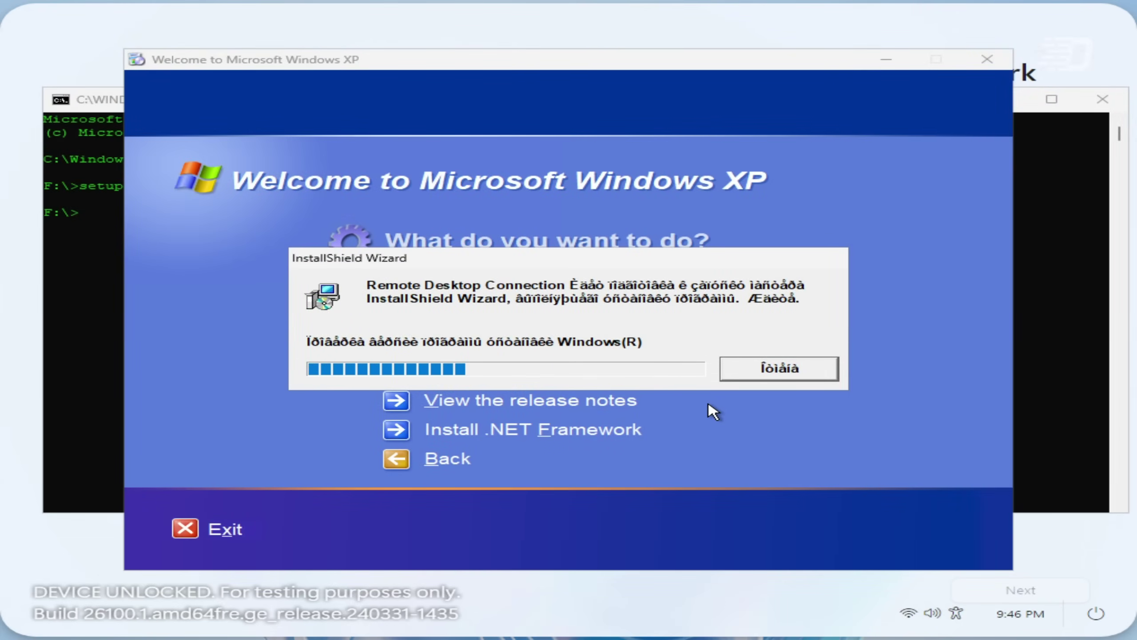
# Step: Cancel the Remote Desktop Connection install, advance Total Commander setup, and dismiss the admin-privileges warning
pyautogui.click(683, 459)
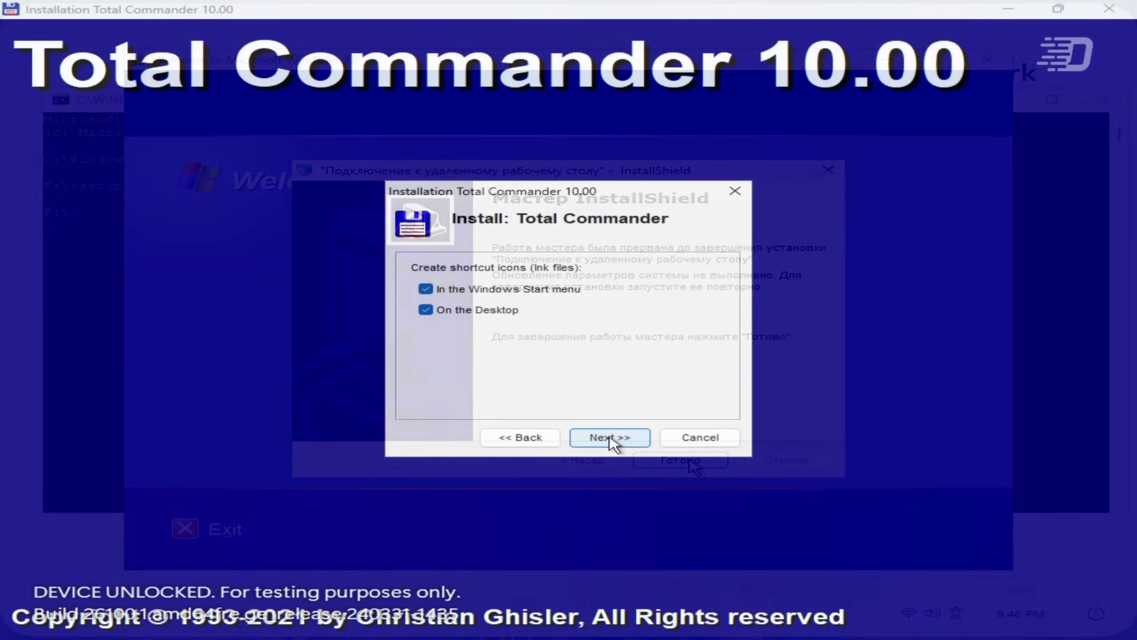
pyautogui.click(609, 437)
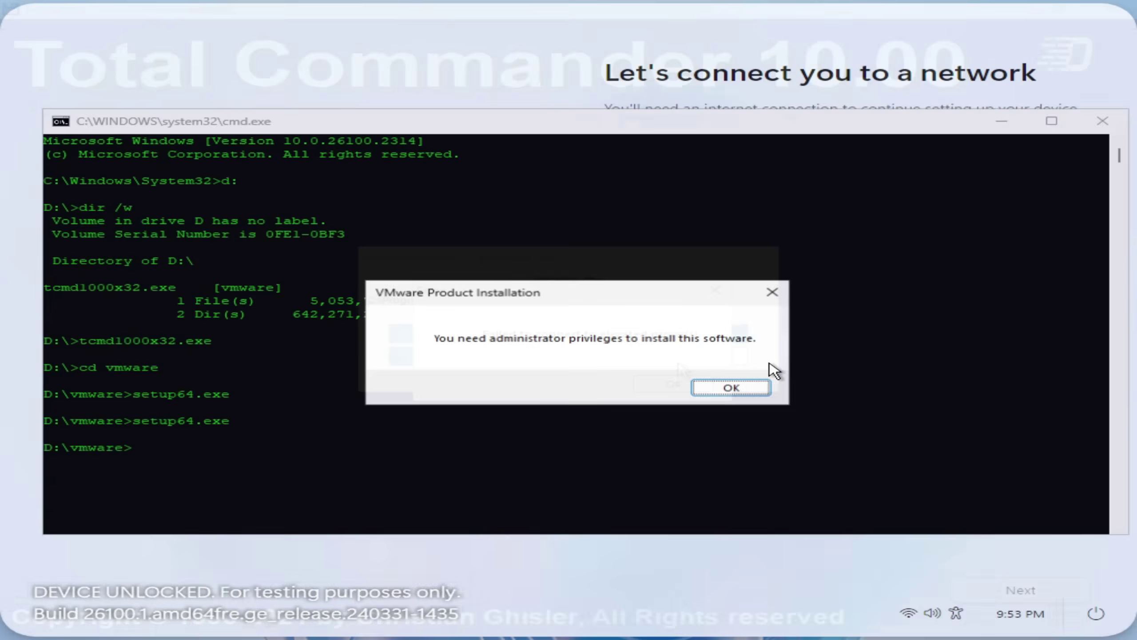
pyautogui.press('Return')
# Step: Rerun setup64.exe from the command history and dismiss its administrator-privileges warning again
pyautogui.press('Up')
pyautogui.press('Return')
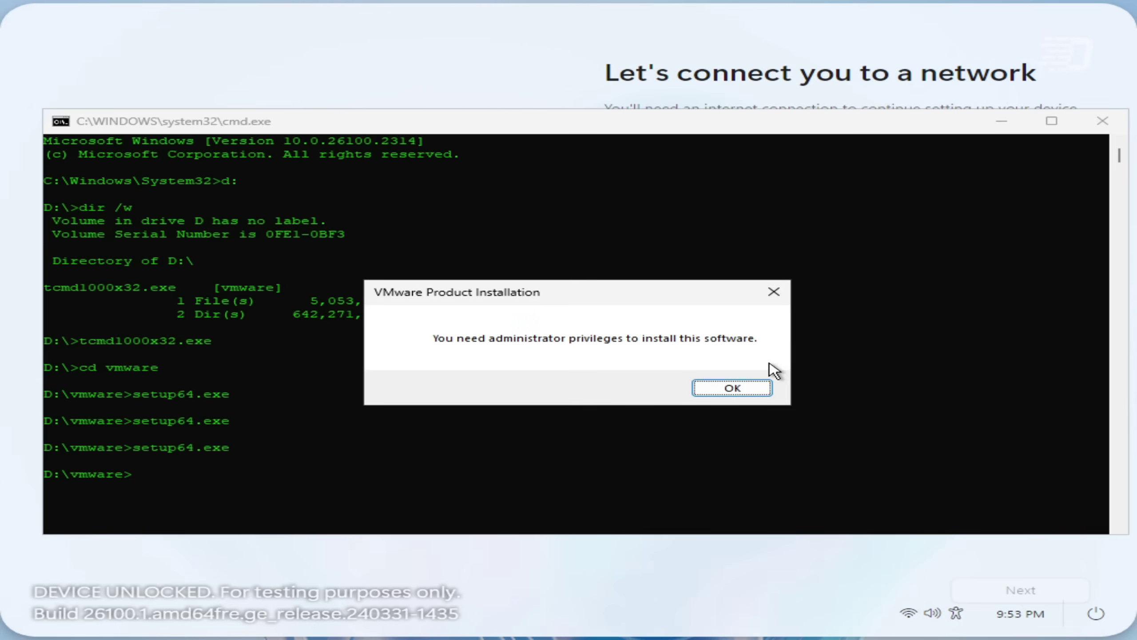
pyautogui.press('Return')
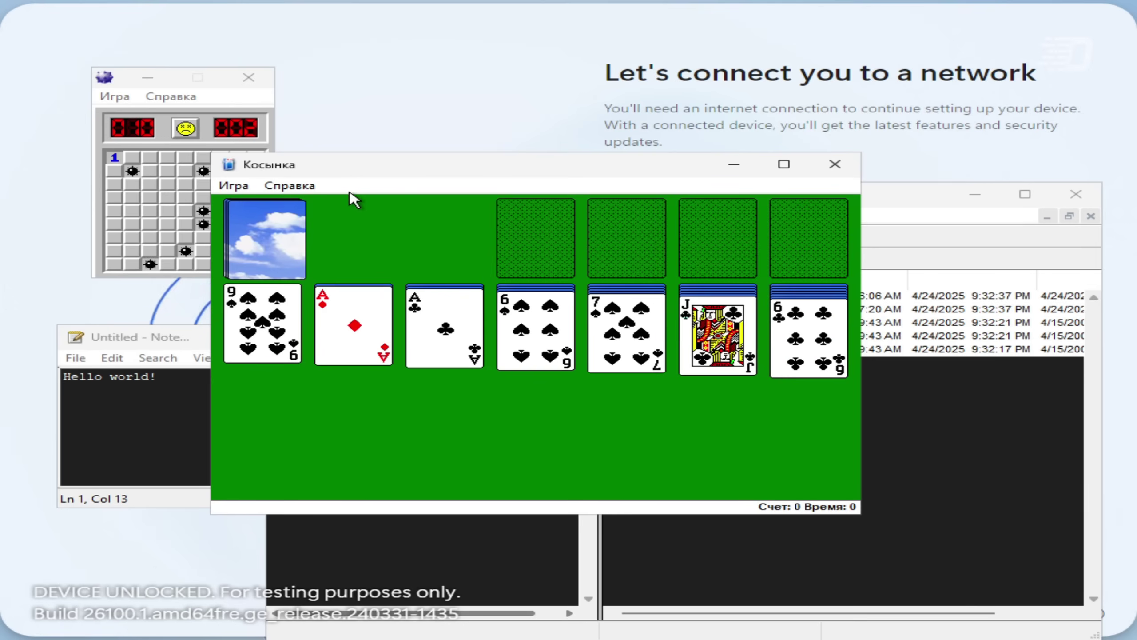
# Step: Show Solitaire's about information from the Справка menu and move the window up and right
pyautogui.click(289, 185)
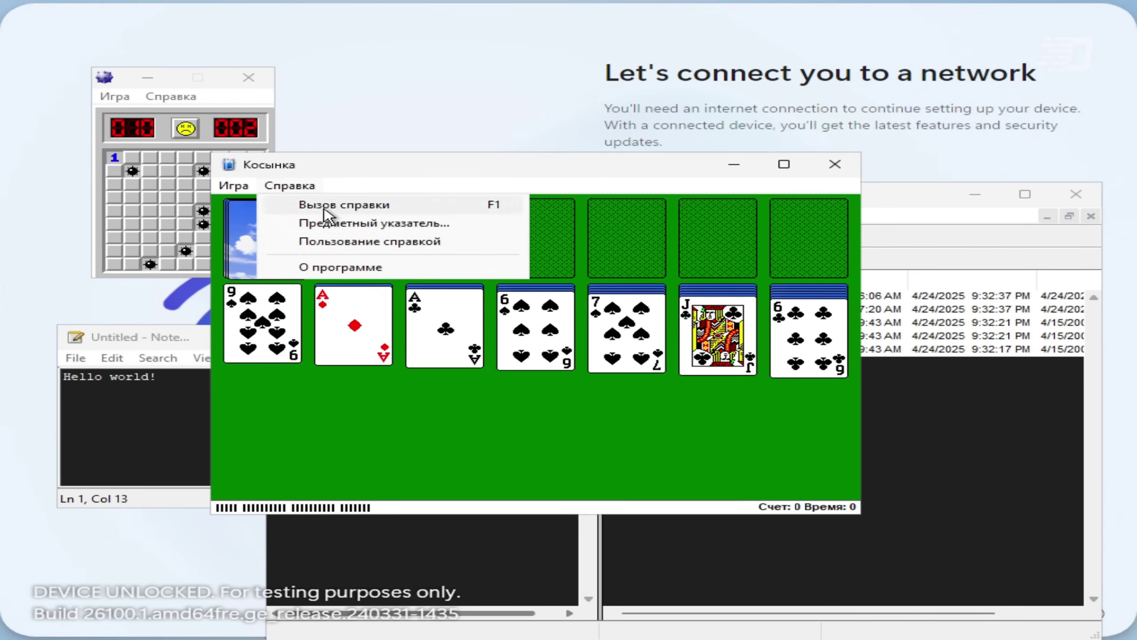
pyautogui.click(348, 266)
pyautogui.moveTo(305, 171); pyautogui.dragTo(394, 86)
# Step: Deal from the stock, send the ace of diamonds to a foundation, then open the folder in Wine File Manager
pyautogui.click(354, 152)
pyautogui.doubleClick(444, 237)
pyautogui.click(354, 153)
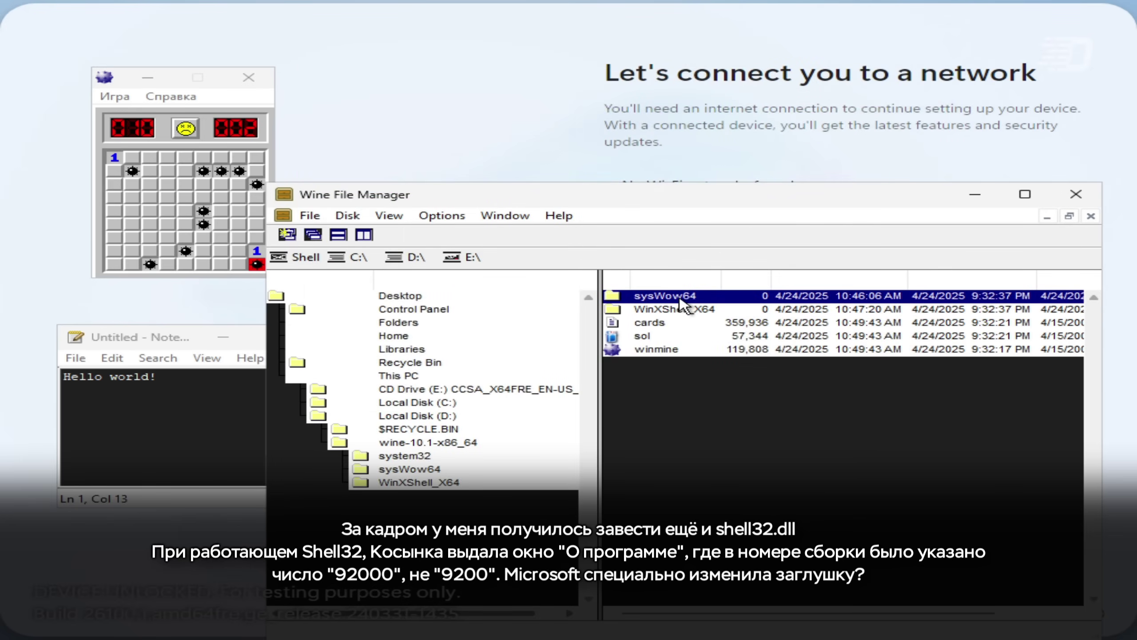
pyautogui.doubleClick(656, 296)
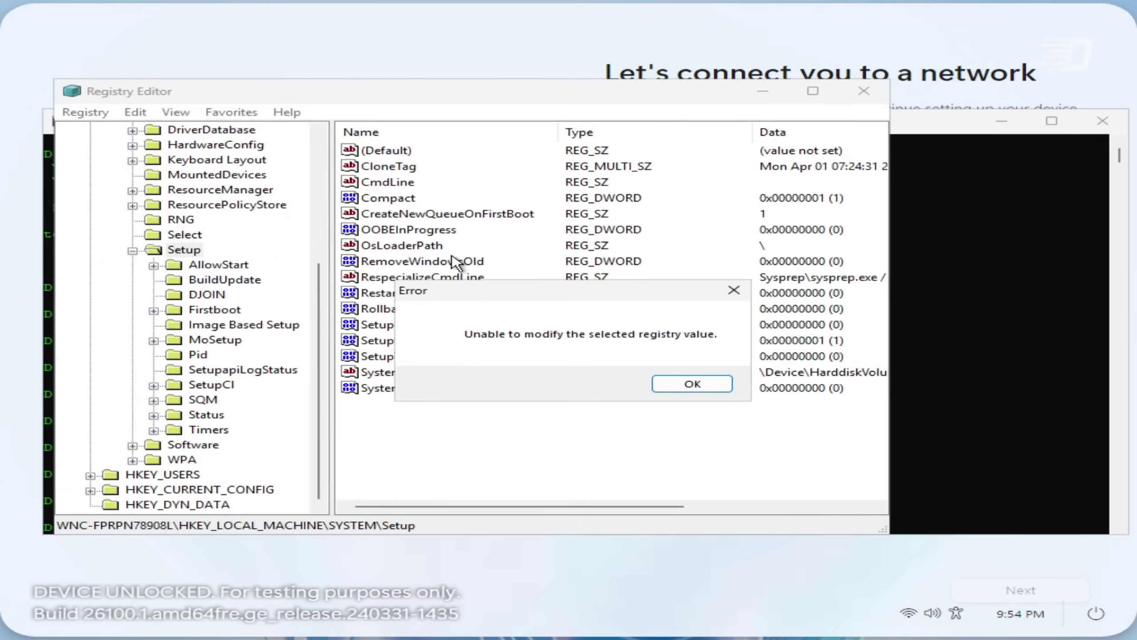
# Step: Dismiss the registry error, try editing CmdLine under HKLM\SYSTEM\Setup, then run 'type readme.txt' in cmd
pyautogui.click(692, 383)
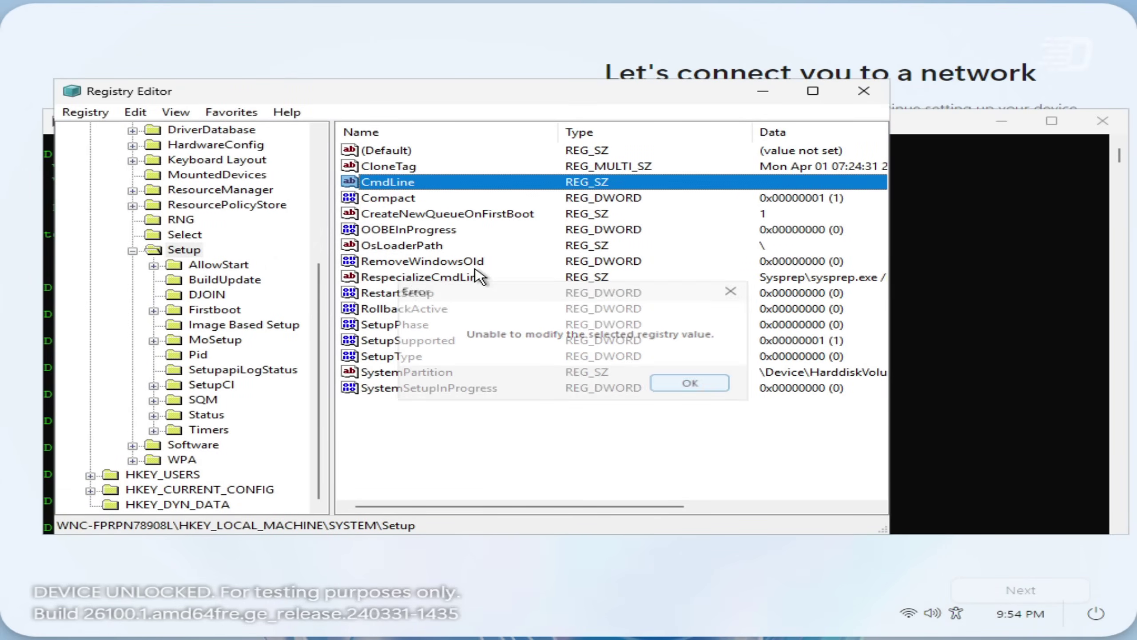
pyautogui.doubleClick(414, 183)
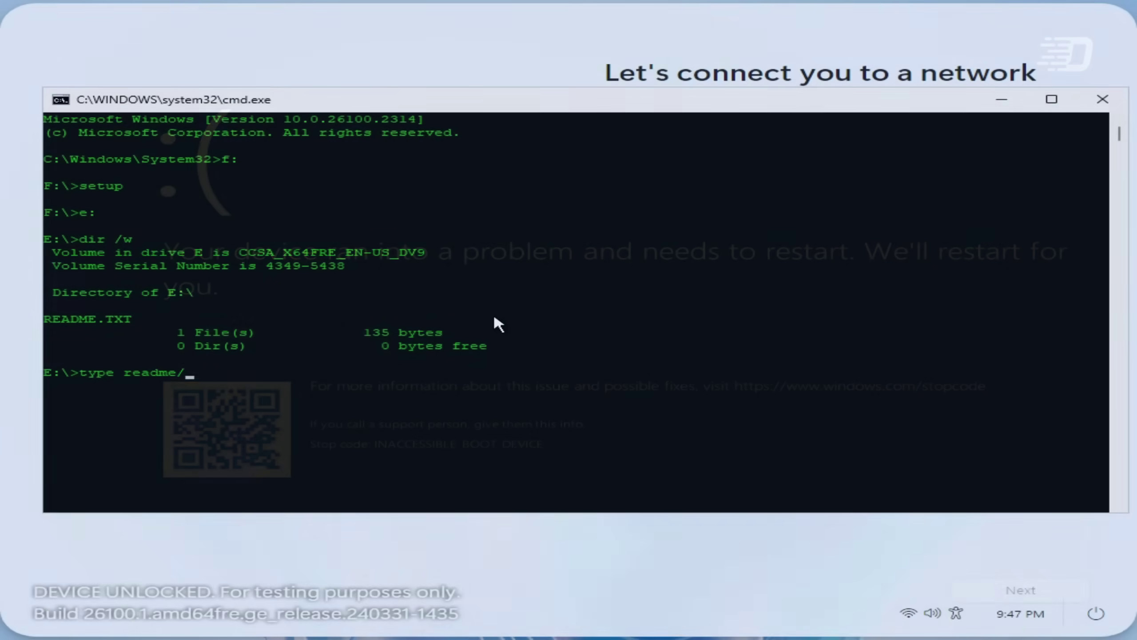
pyautogui.press('BackSpace')
pyautogui.write('.txt')
pyautogui.press('Return')
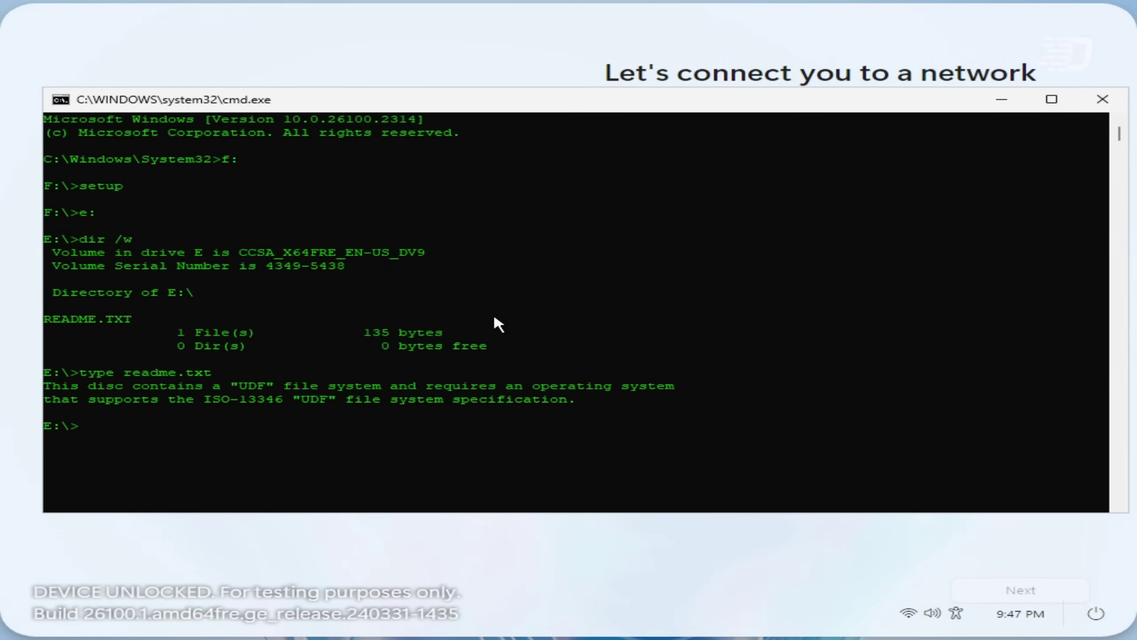
# Step: Select both README lines in cmd and dismiss the DxDiag sound-info error
pyautogui.moveTo(578, 396); pyautogui.dragTo(45, 385)
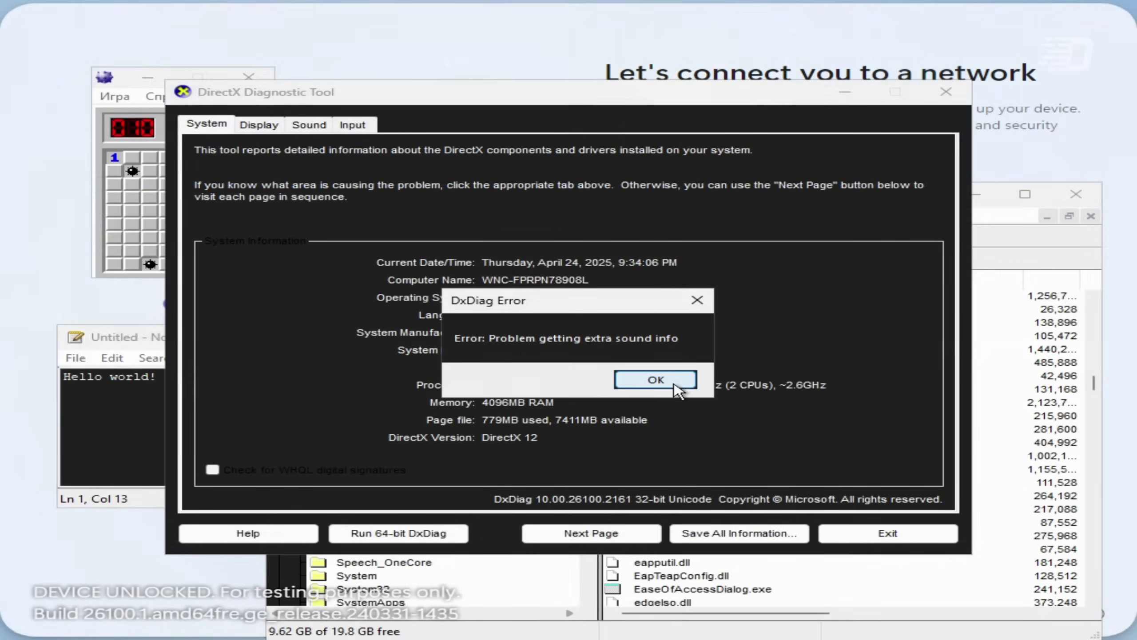
pyautogui.click(676, 385)
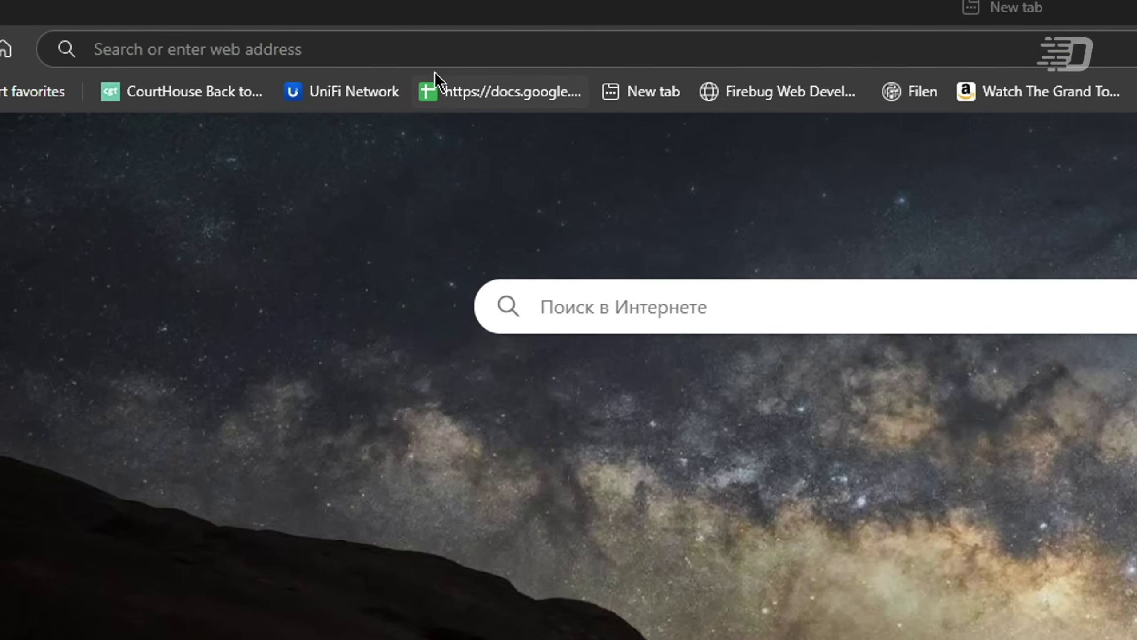
# Step: Load windows365.microsoft.com/ent in the browser
pyautogui.click(445, 56)
pyautogui.write('windows365.microsoft.com')
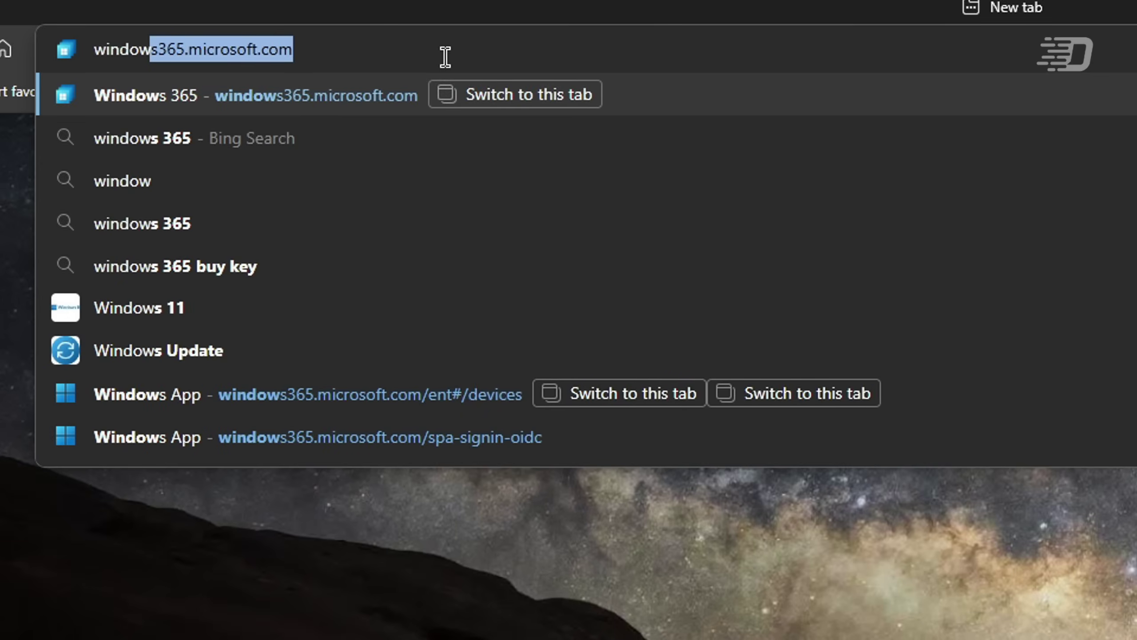
pyautogui.write('/et')
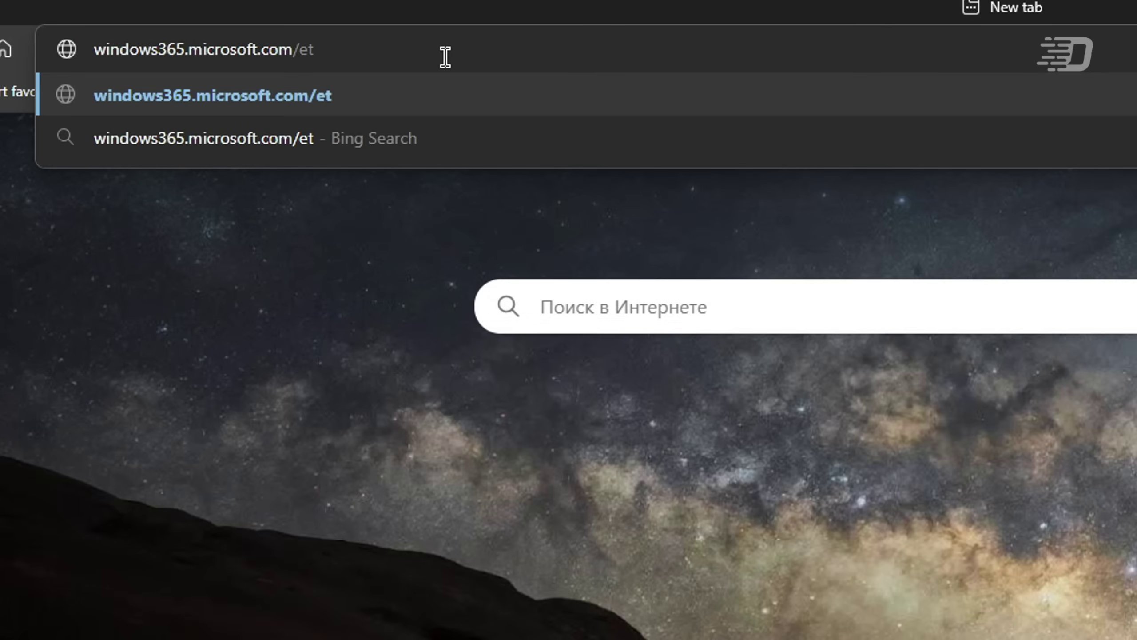
pyautogui.press('BackSpace')
pyautogui.write('nt')
pyautogui.press('Return')
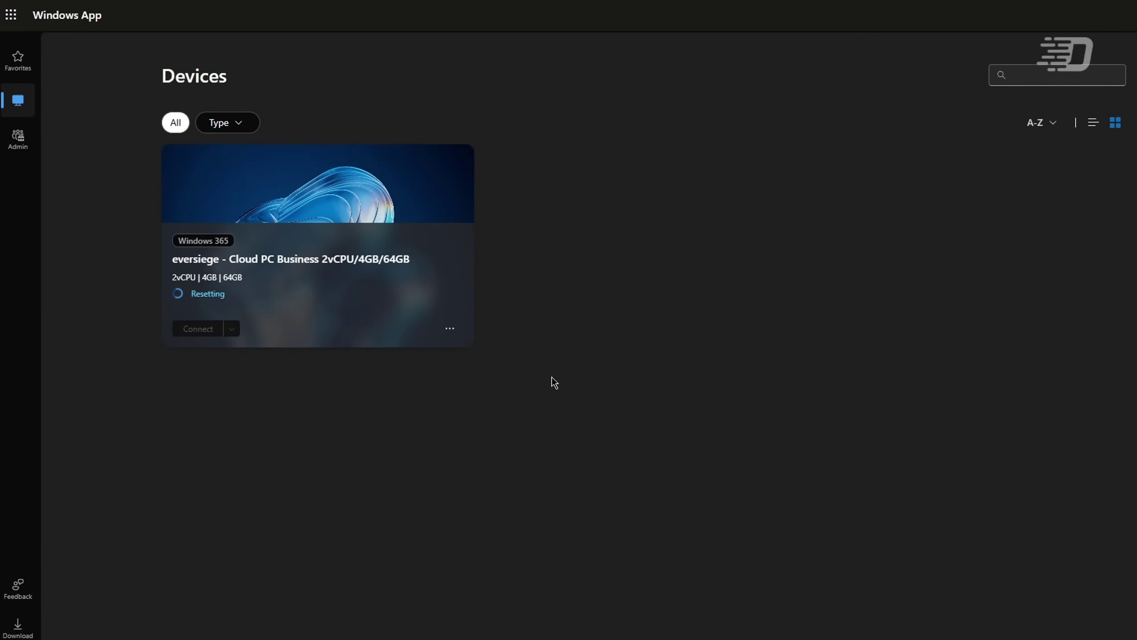
# Step: Visit the Windows App download page, return to Devices, and connect to the Cloud PC
pyautogui.click(5, 634)
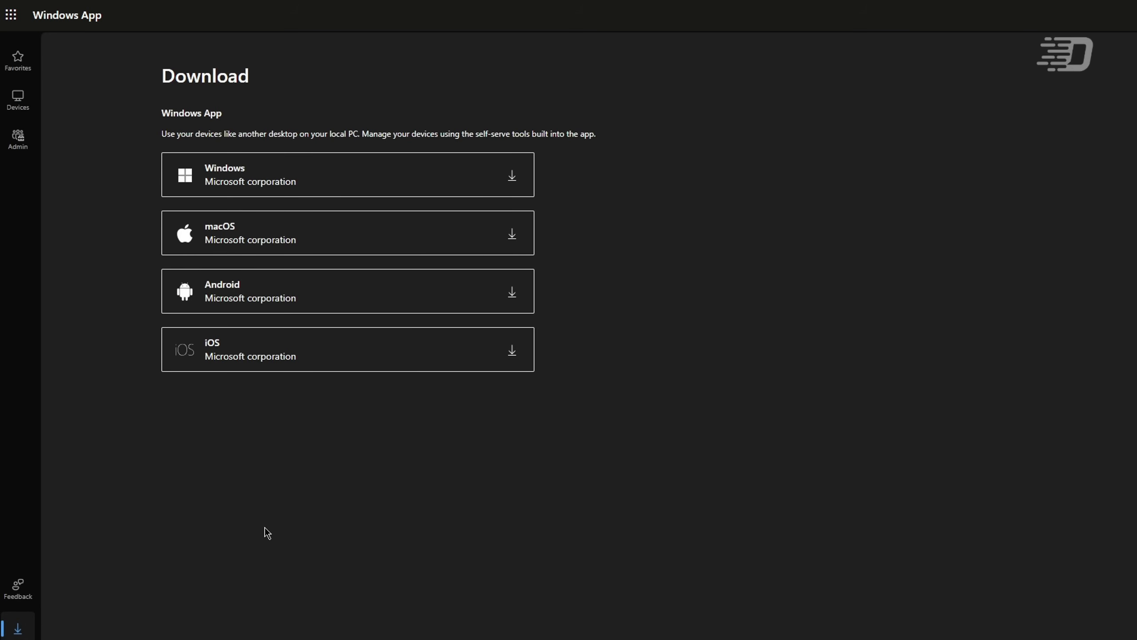
pyautogui.click(34, 112)
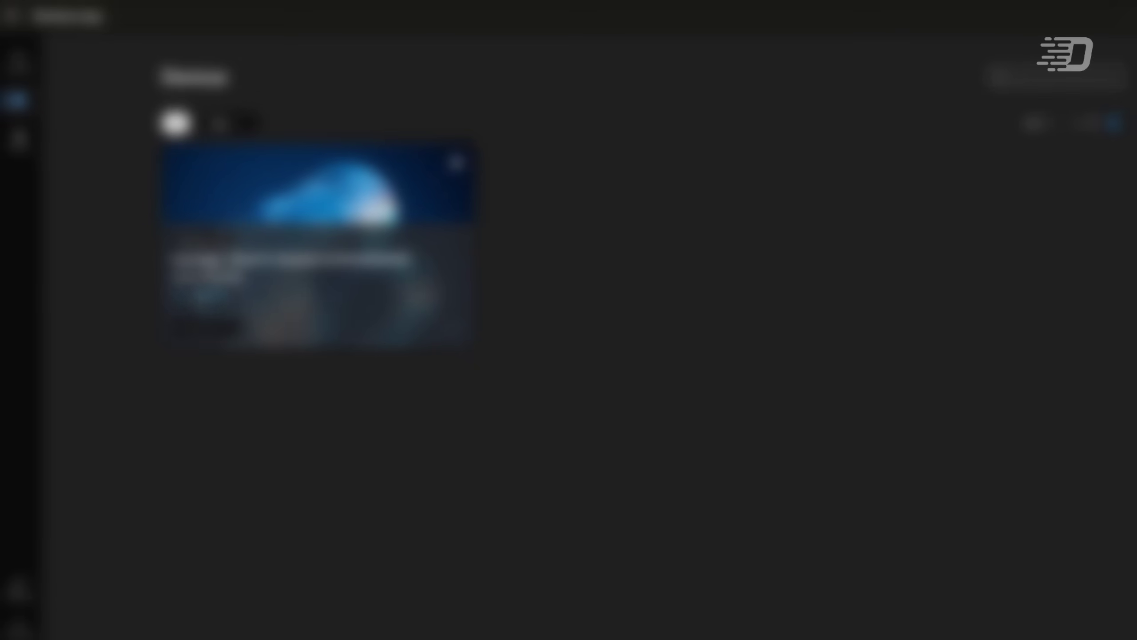
pyautogui.click(195, 334)
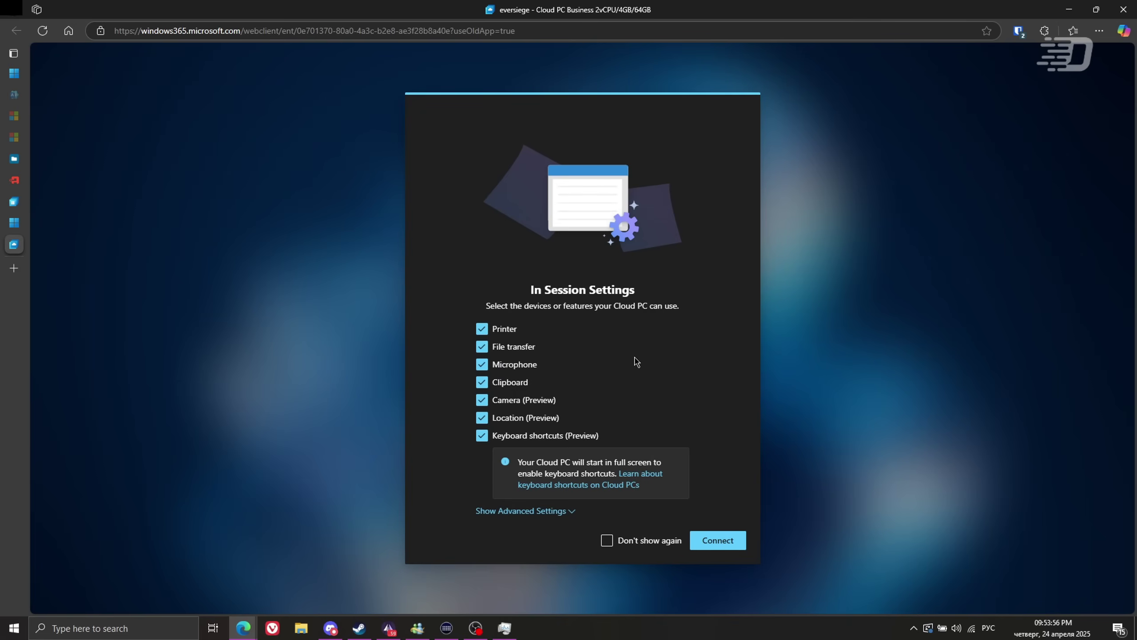
# Step: Reveal the advanced session options, then connect and sign in with the first suggested work account
pyautogui.click(521, 510)
pyautogui.scroll(-3, 658, 426)
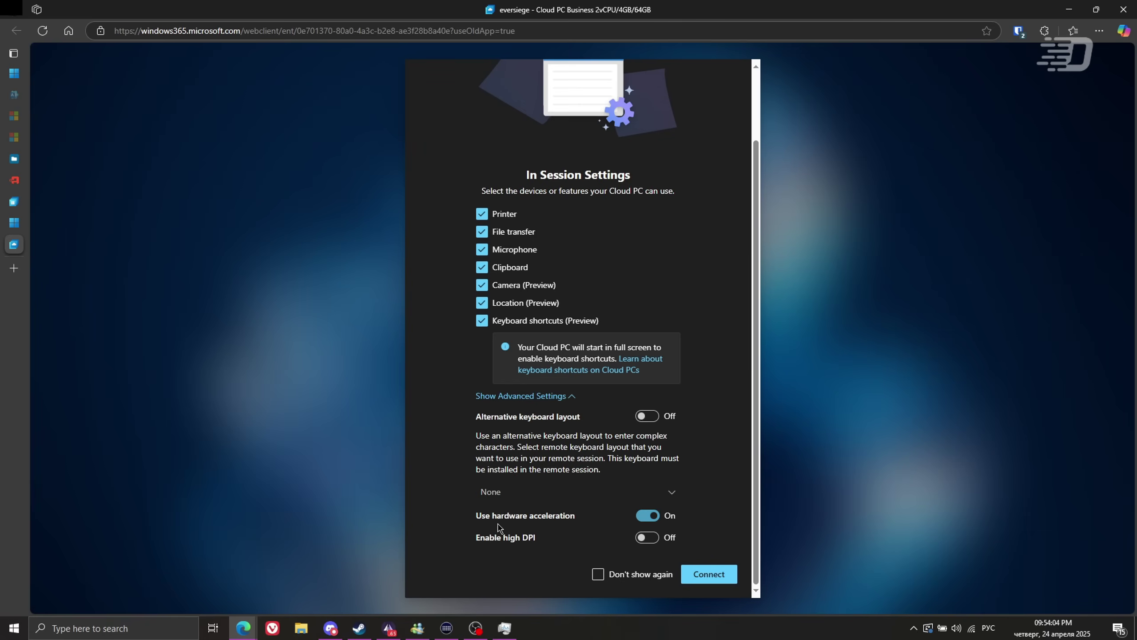
pyautogui.click(712, 574)
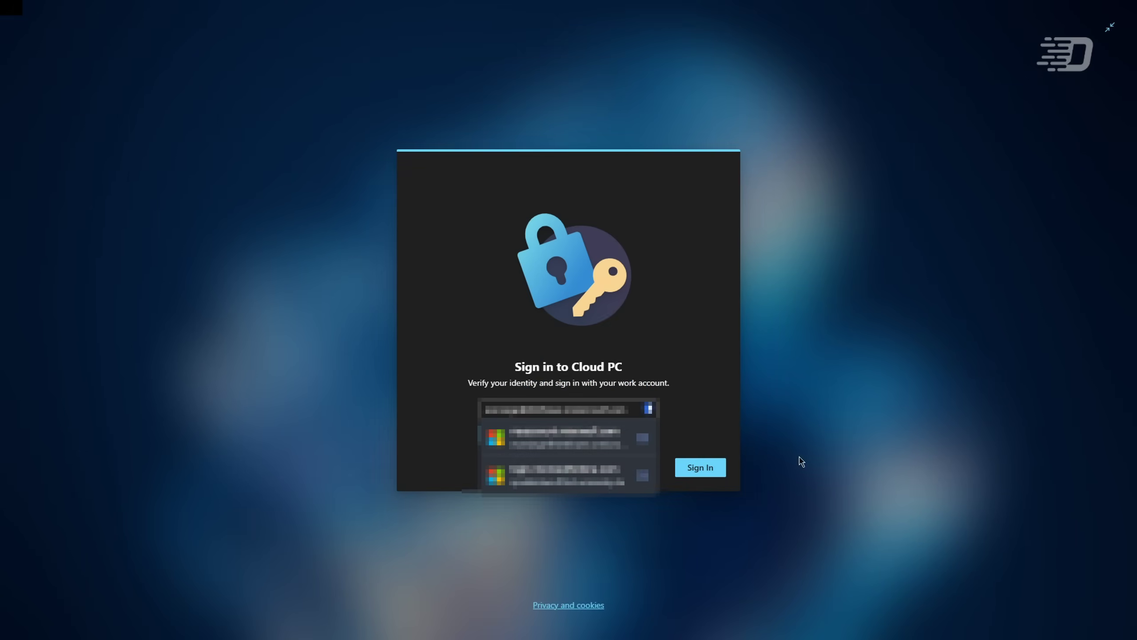
pyautogui.click(582, 439)
pyautogui.click(701, 467)
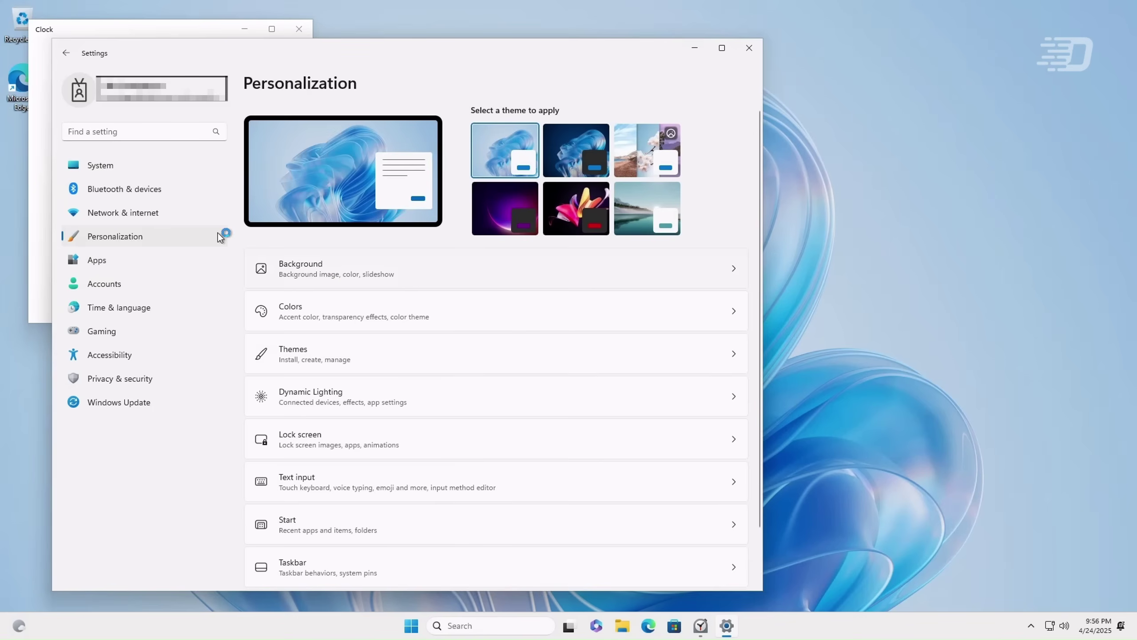
# Step: Open System > About in Settings to view the device specifications
pyautogui.click(154, 167)
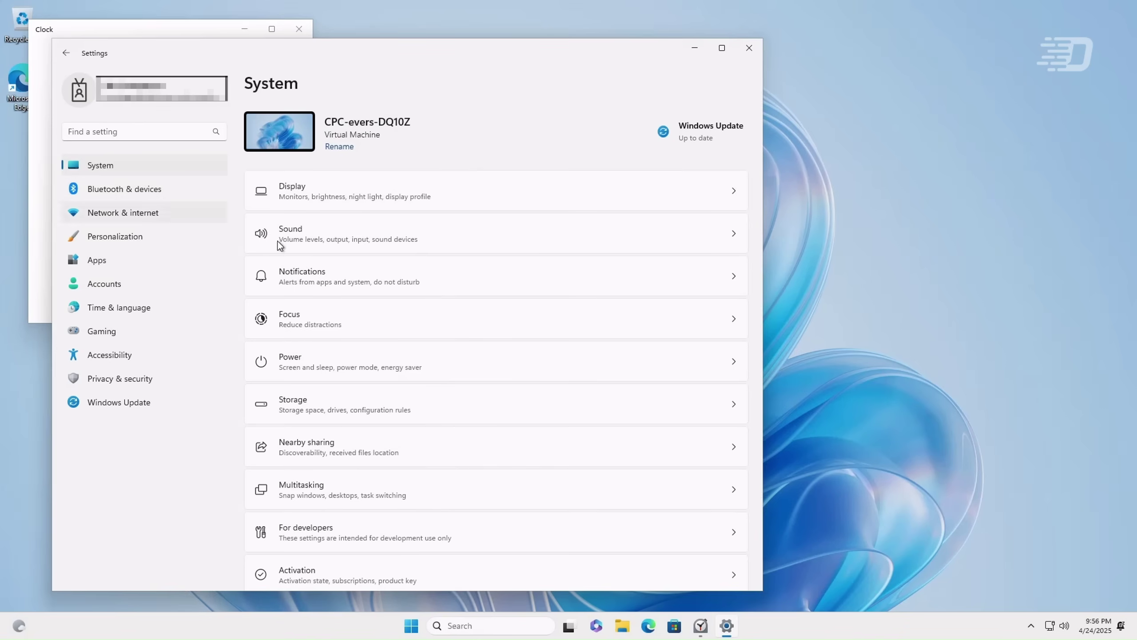
pyautogui.scroll(-8, 282, 246)
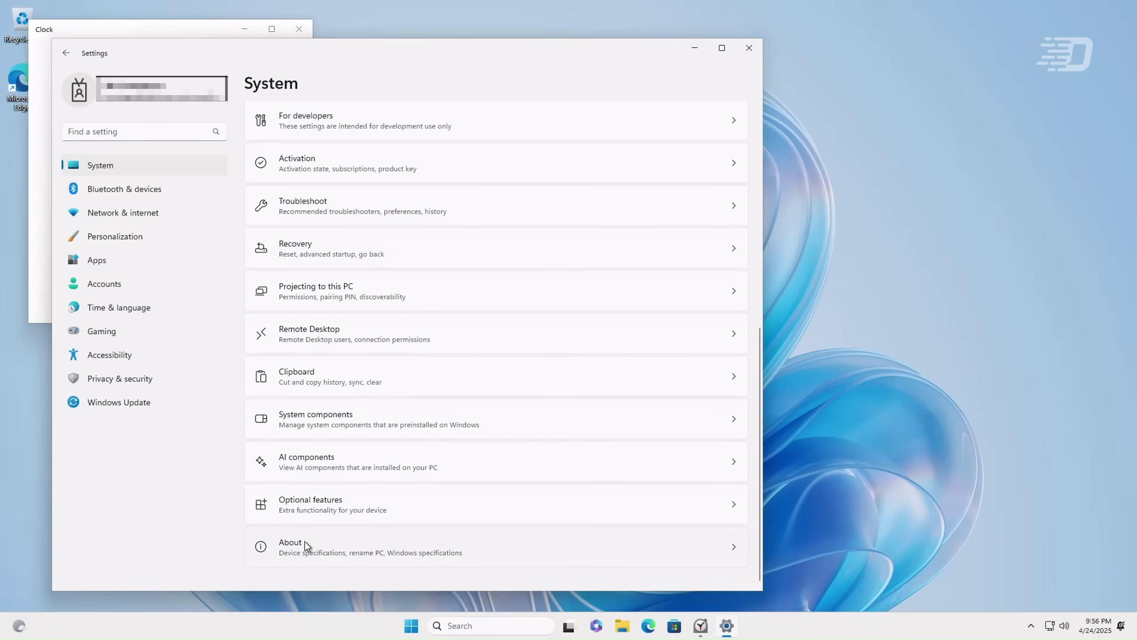
pyautogui.click(304, 541)
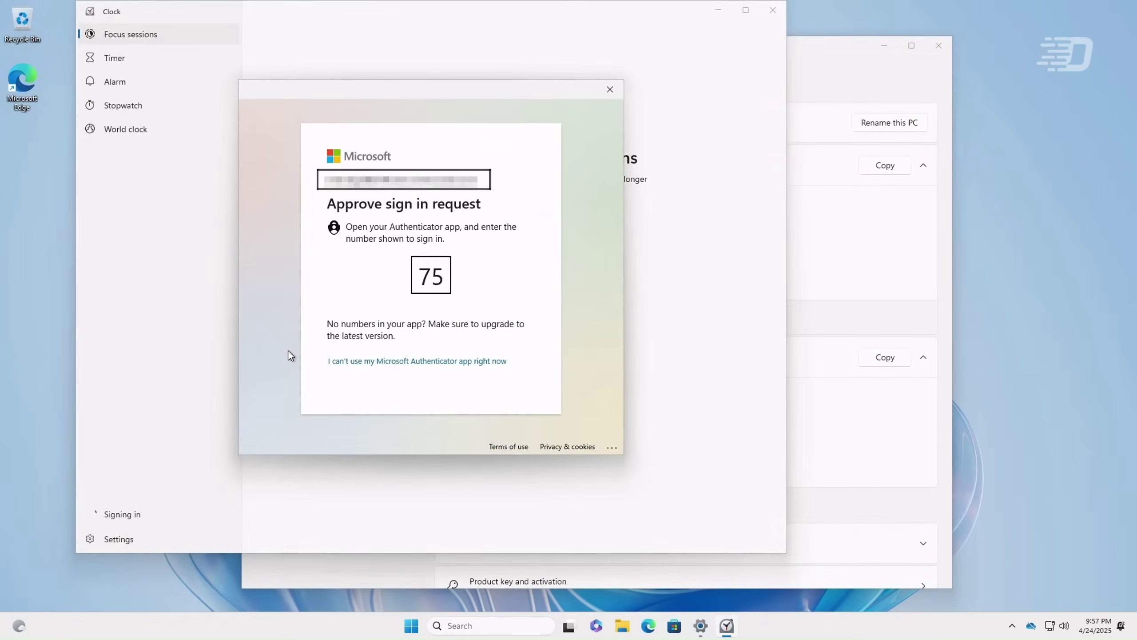
# Step: Switch the keyboard input language, then type 'here' and a person's name into search
pyautogui.press('super+space')
pyautogui.press('super+space')
pyautogui.press('super+space')
pyautogui.press('super+space')
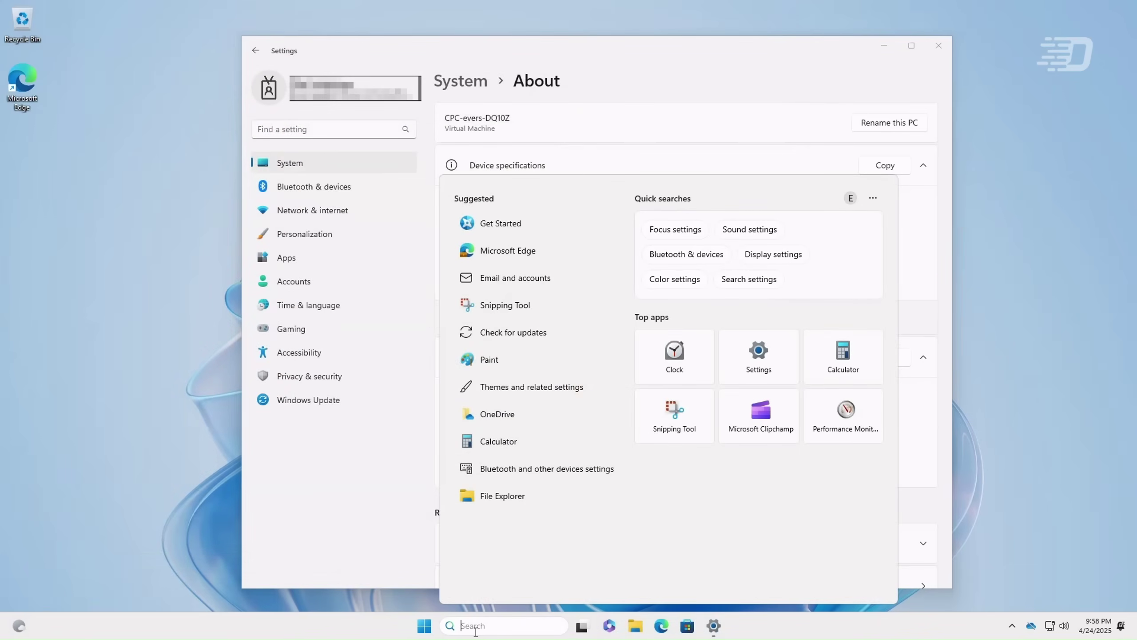
pyautogui.write('here')
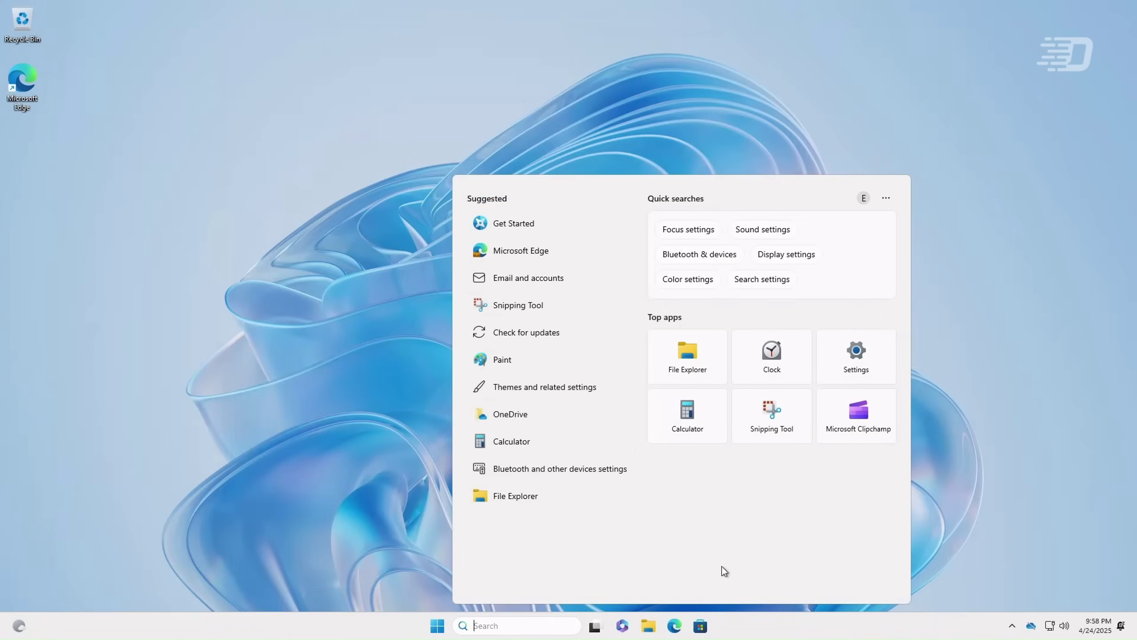
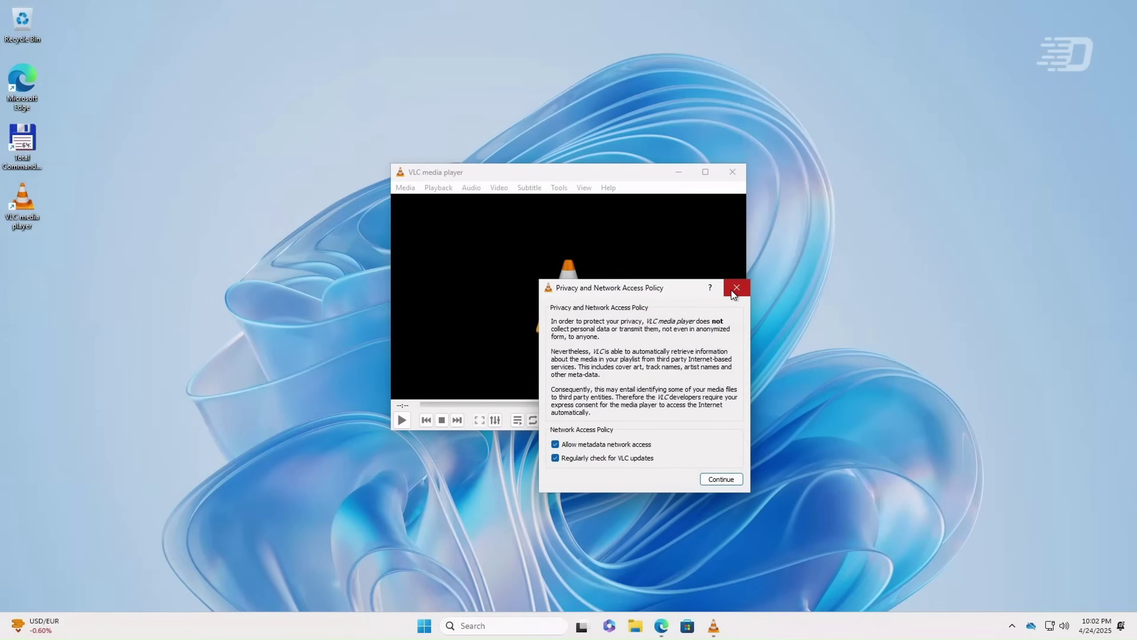
# Step: Close VLC's privacy notice, launch Total Commander, and open the WinXShell classic Start menu
pyautogui.click(734, 287)
pyautogui.doubleClick(18, 141)
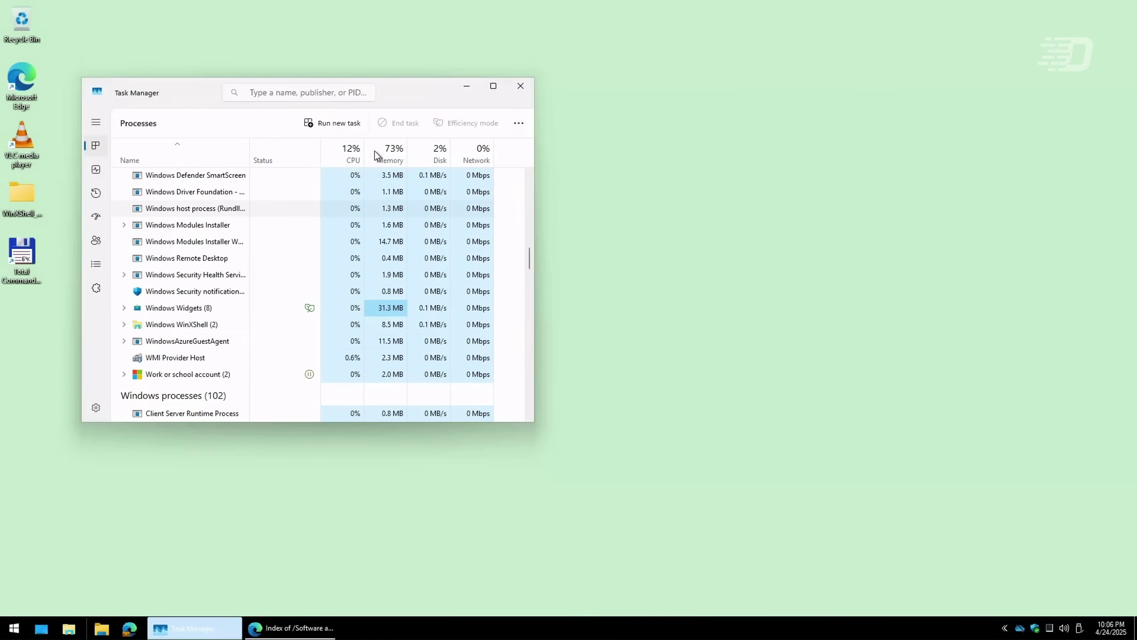
pyautogui.click(9, 627)
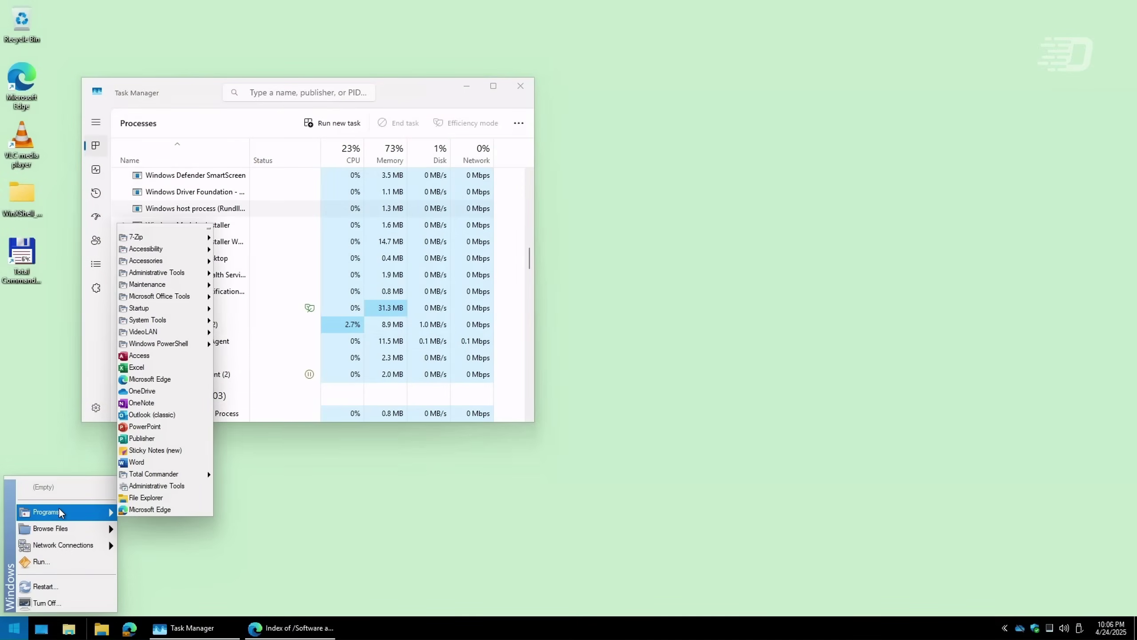
pyautogui.moveTo(60, 535)
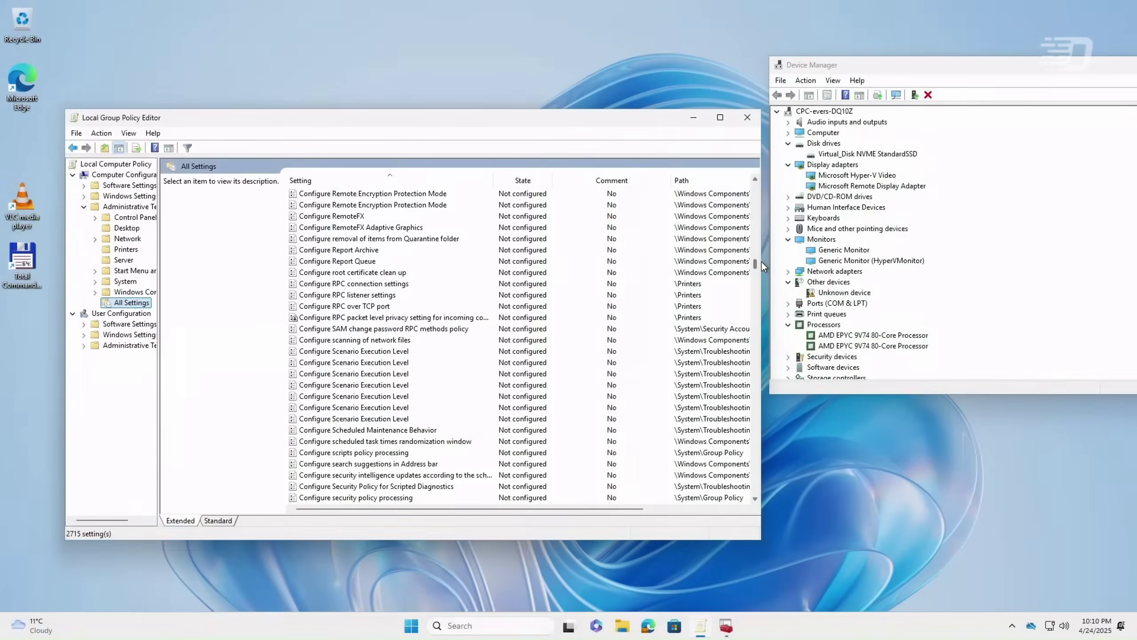
pyautogui.moveTo(761, 261); pyautogui.dragTo(761, 363)
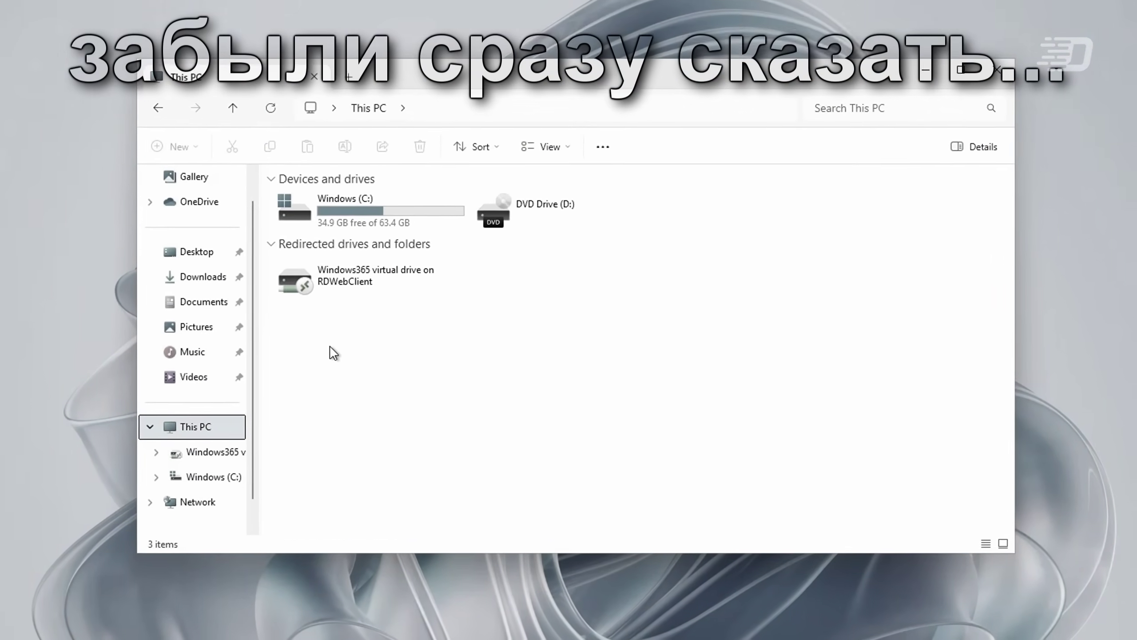
# Step: Open the Windows365 virtual drive, allow the download to the local computer, and open the downloaded photo
pyautogui.doubleClick(351, 283)
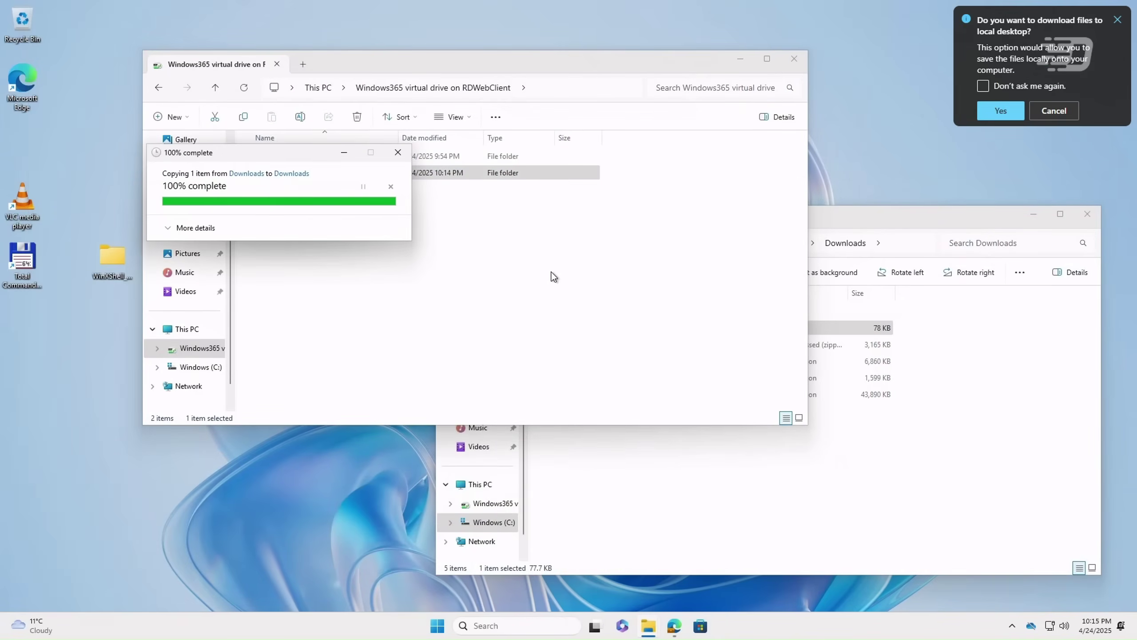
pyautogui.click(990, 112)
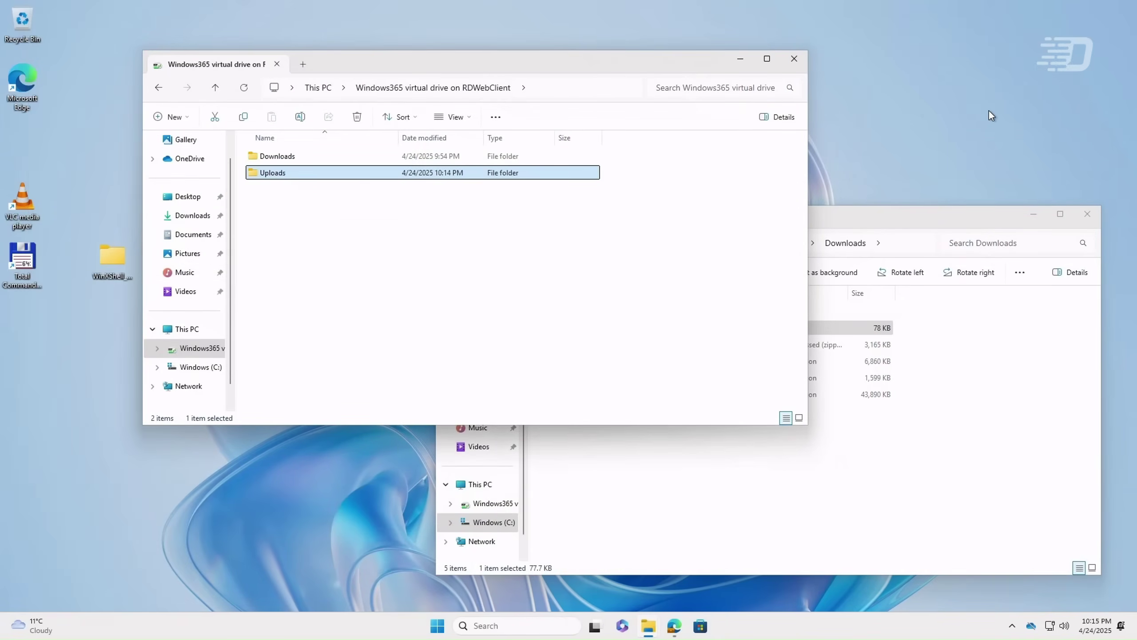
pyautogui.click(915, 83)
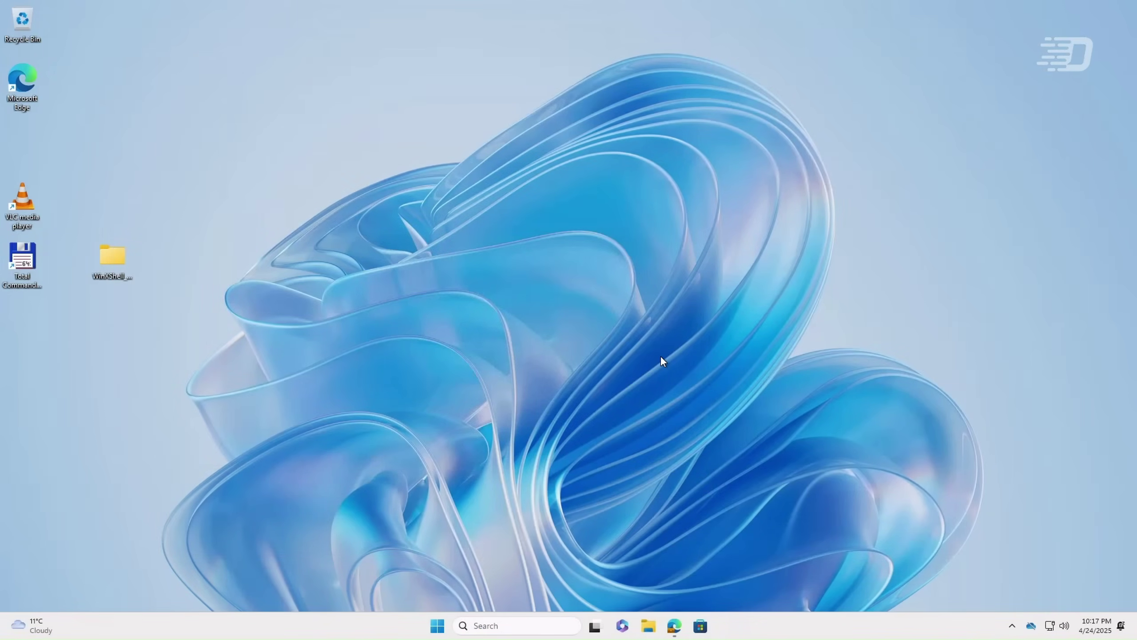
# Step: Turn Remote Desktop off under System > Remote Desktop in Settings and confirm the change
pyautogui.rightClick(438, 631)
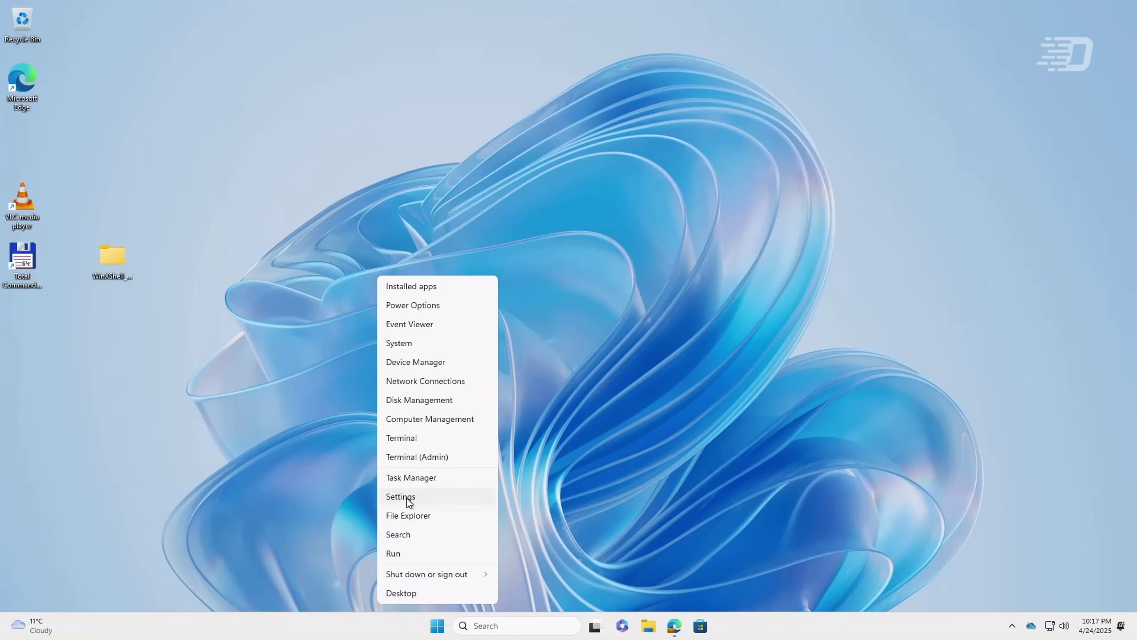
pyautogui.click(409, 497)
pyautogui.scroll(-7, 567, 358)
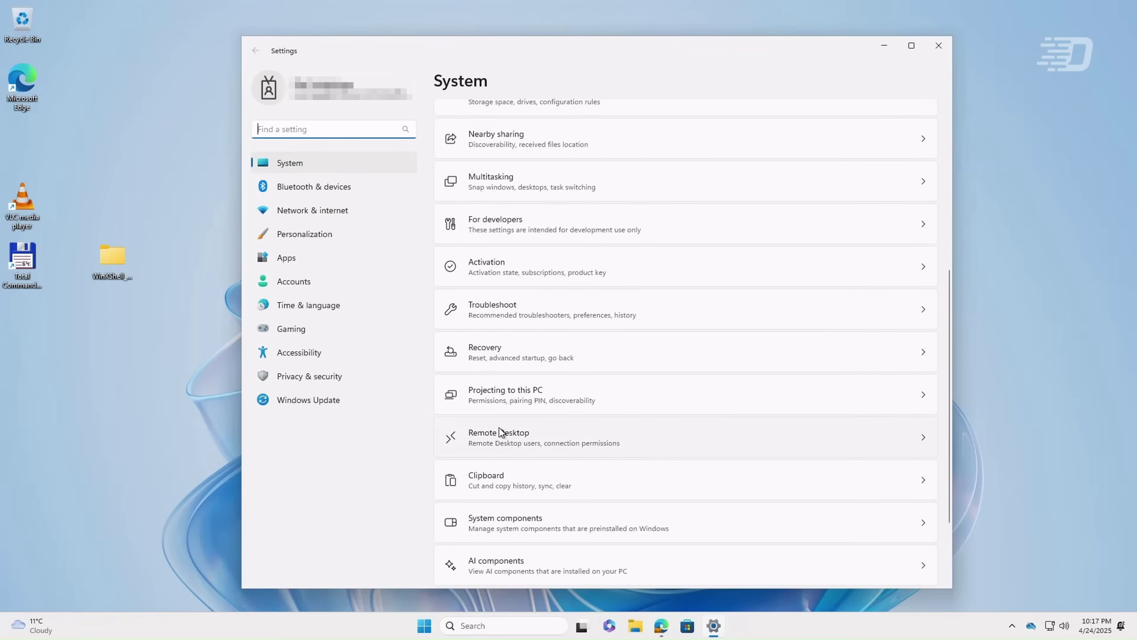
pyautogui.click(498, 433)
pyautogui.click(905, 124)
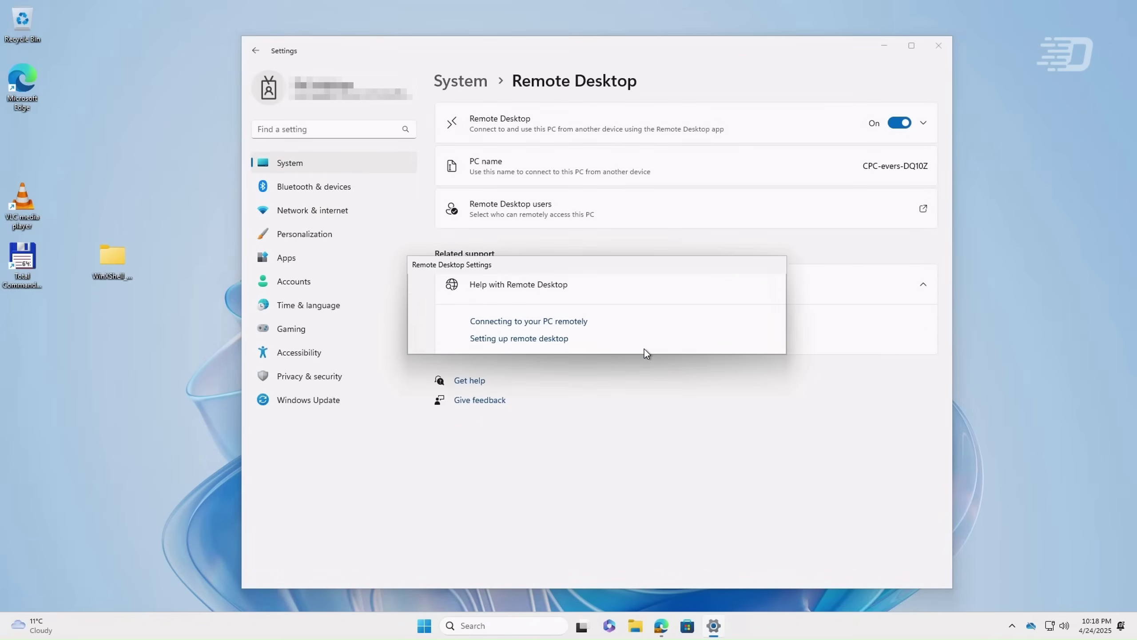
pyautogui.click(680, 329)
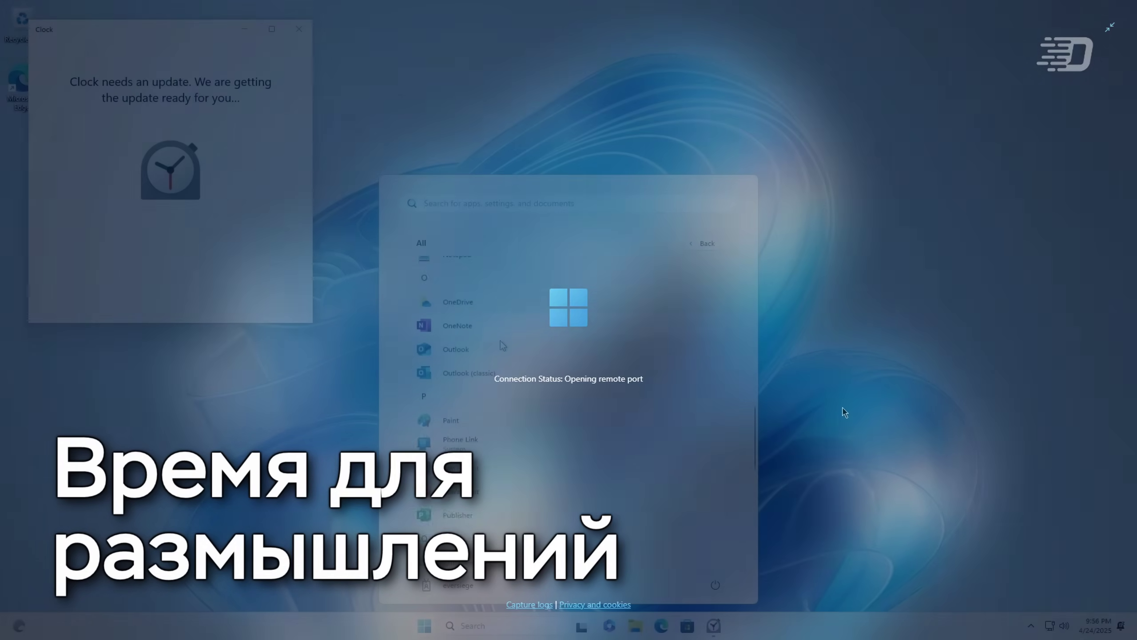
# Step: Launch the Settings app from the Start menu's All apps list under S
pyautogui.scroll(-5, 500, 344)
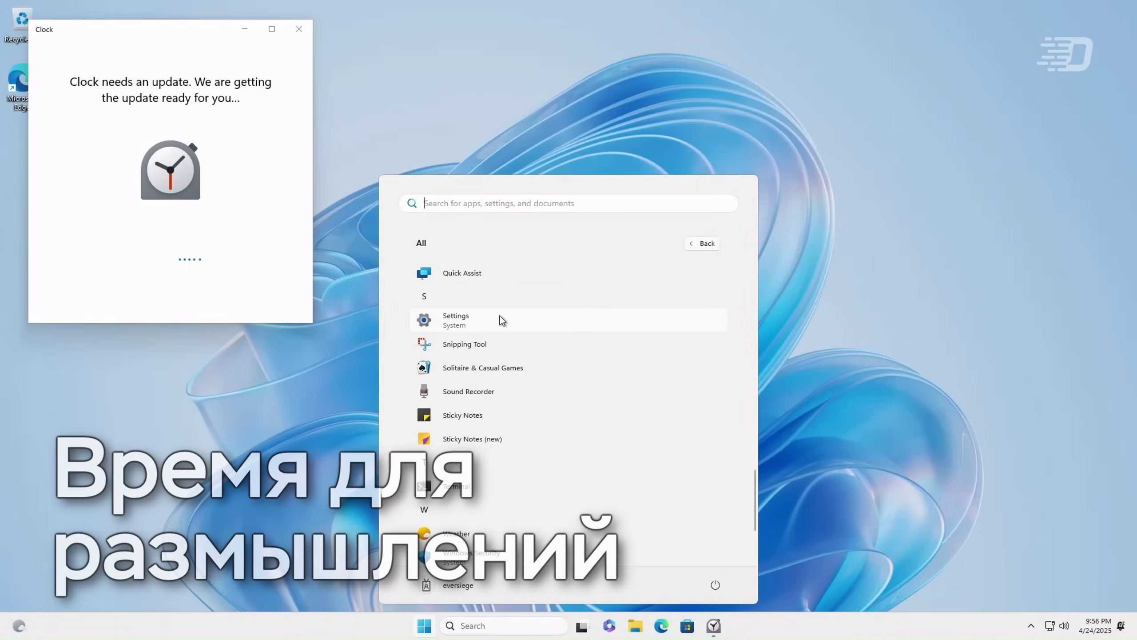
pyautogui.click(503, 319)
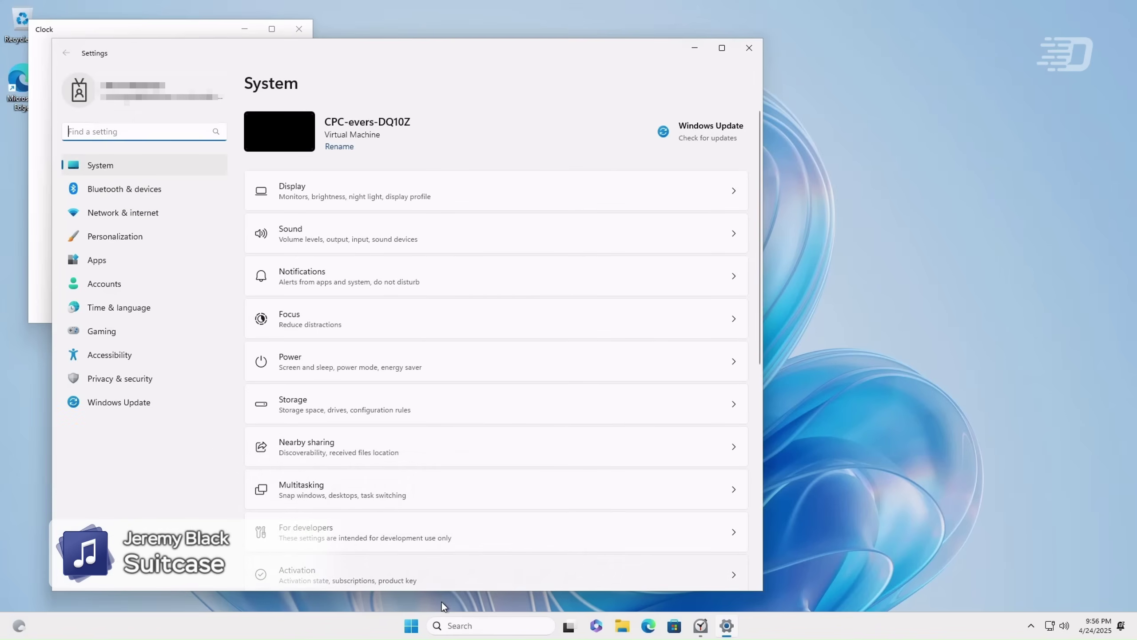
pyautogui.scroll(-1, 389, 455)
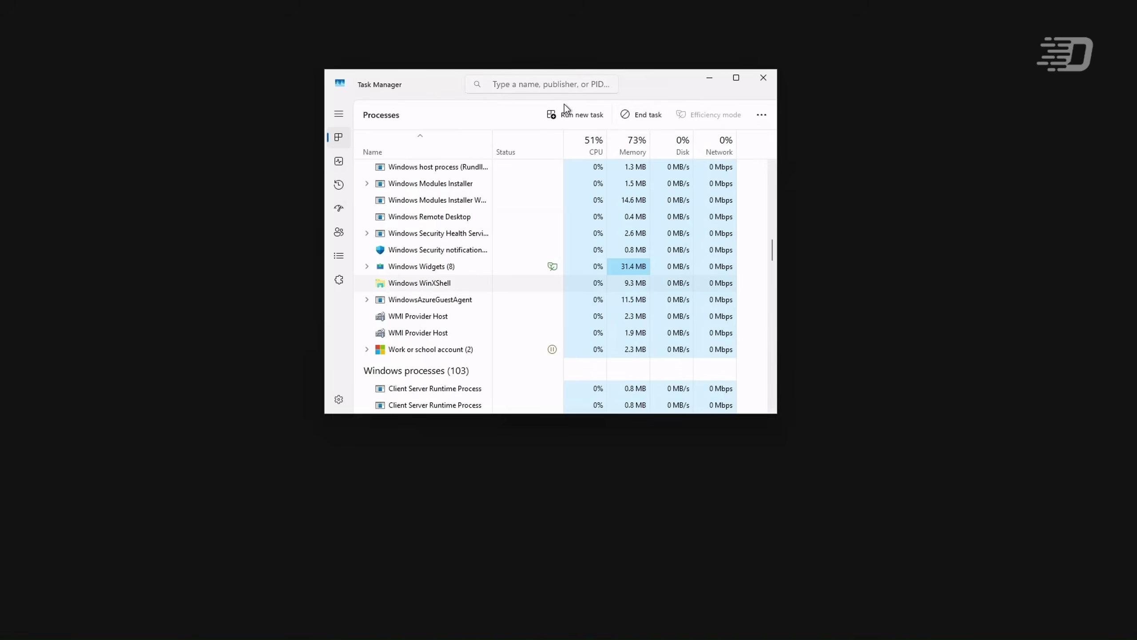
# Step: Run 'explorer' as a new task from Task Manager, then close Task Manager
pyautogui.click(557, 111)
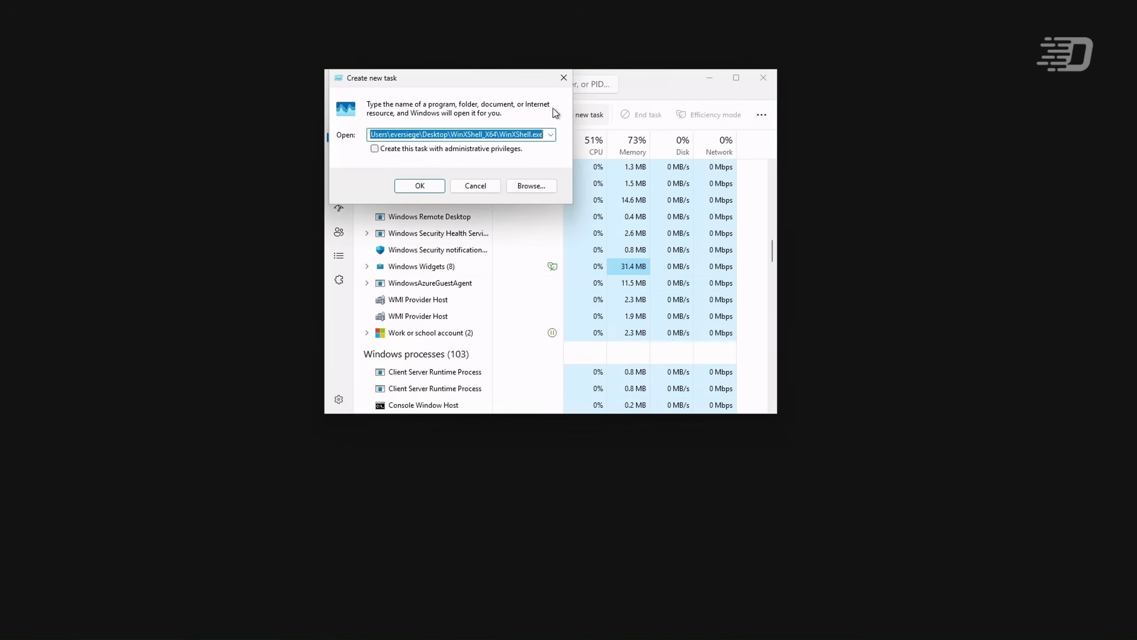
pyautogui.write('explorer')
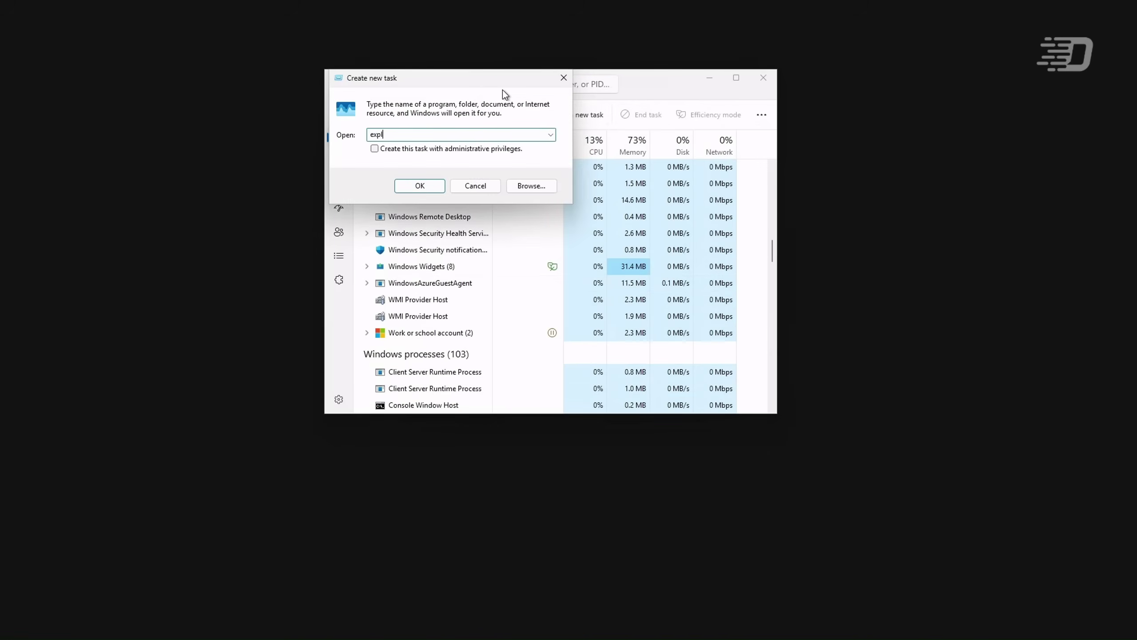
pyautogui.press('Return')
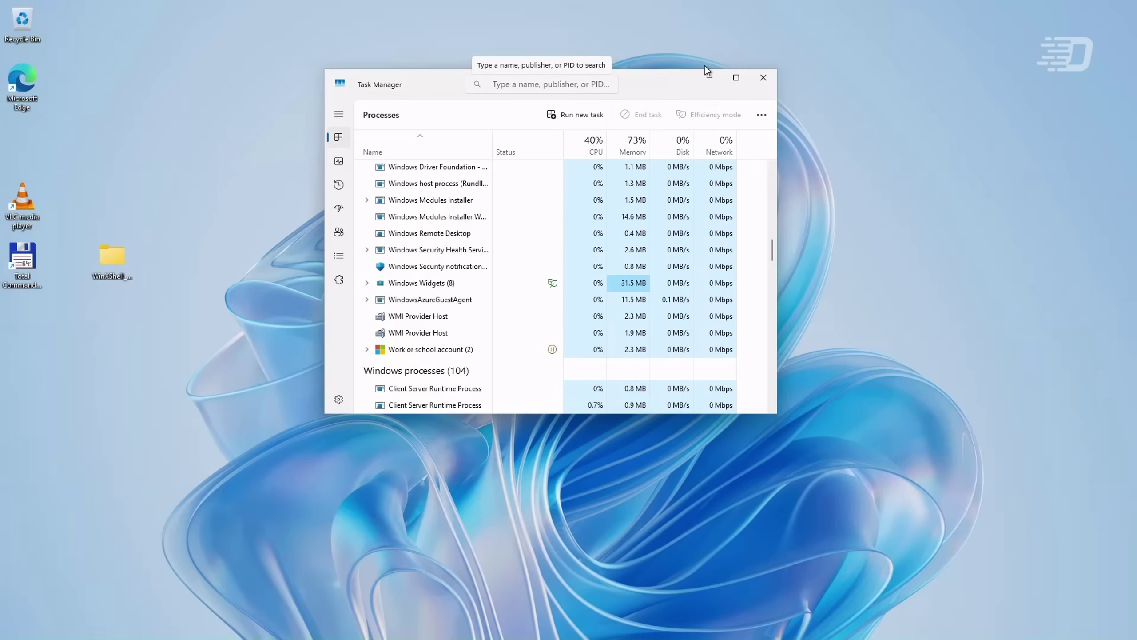
pyautogui.click(764, 81)
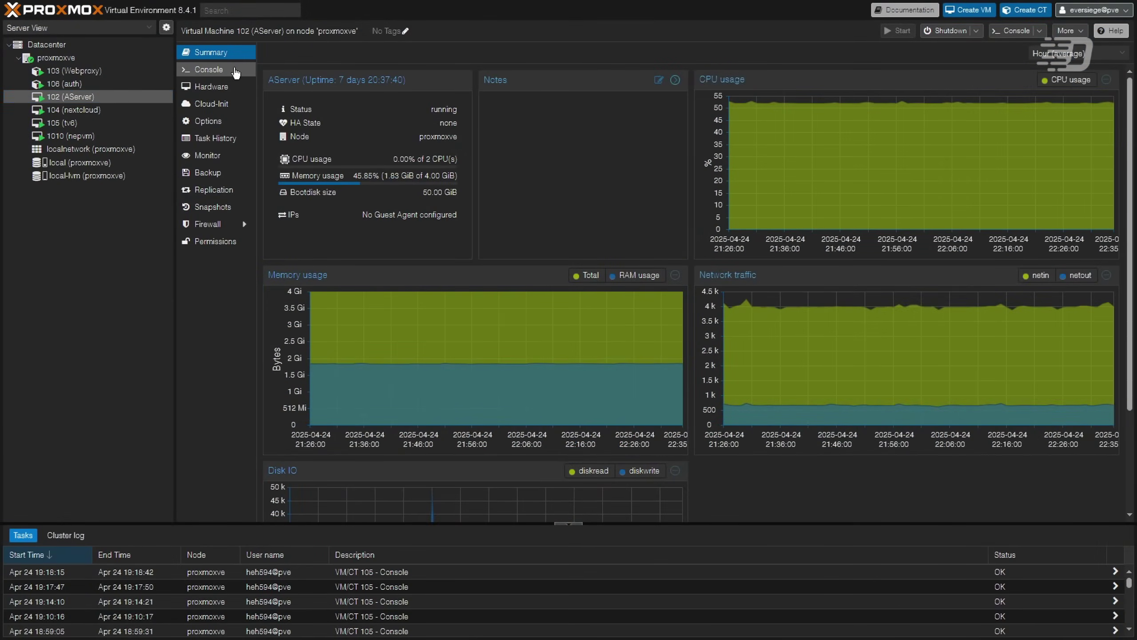
pyautogui.click(209, 69)
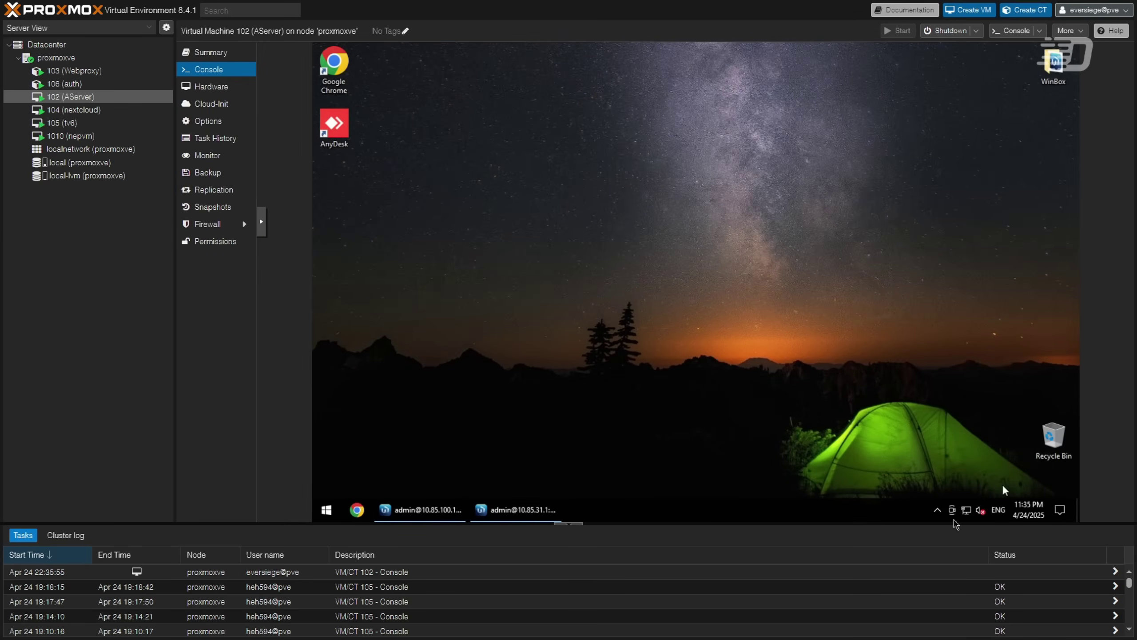
pyautogui.click(327, 510)
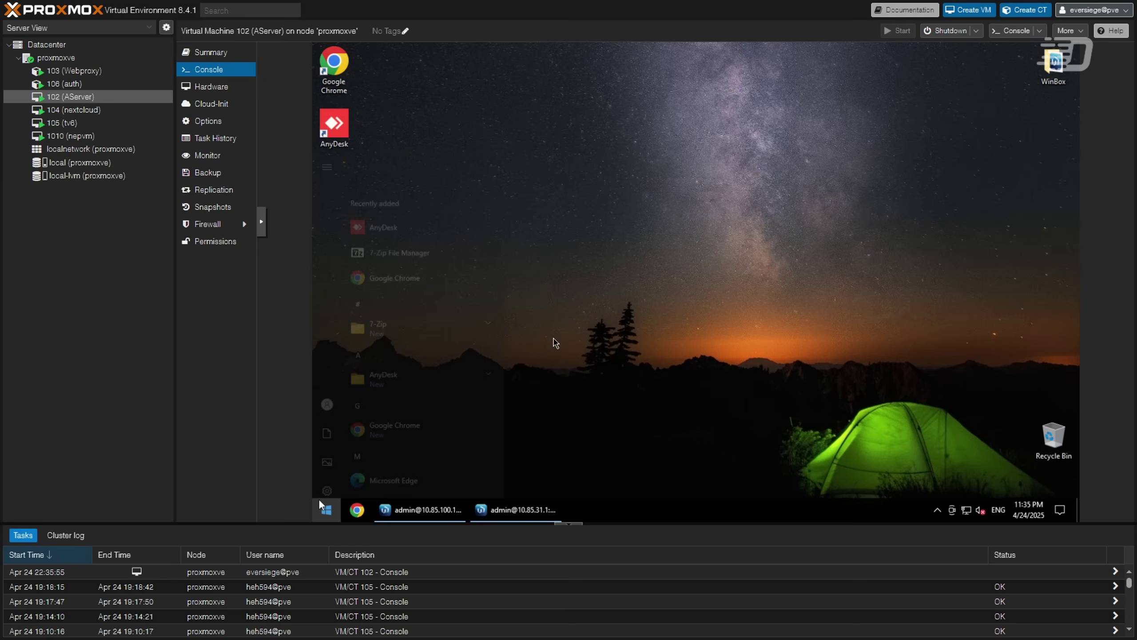
pyautogui.click(607, 310)
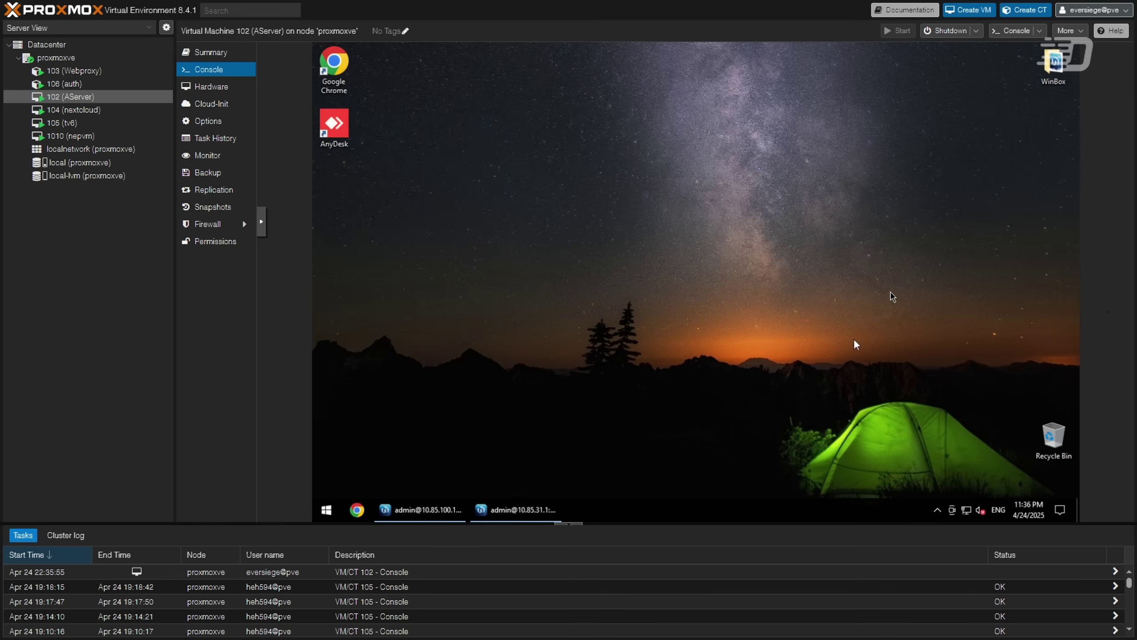
pyautogui.click(212, 52)
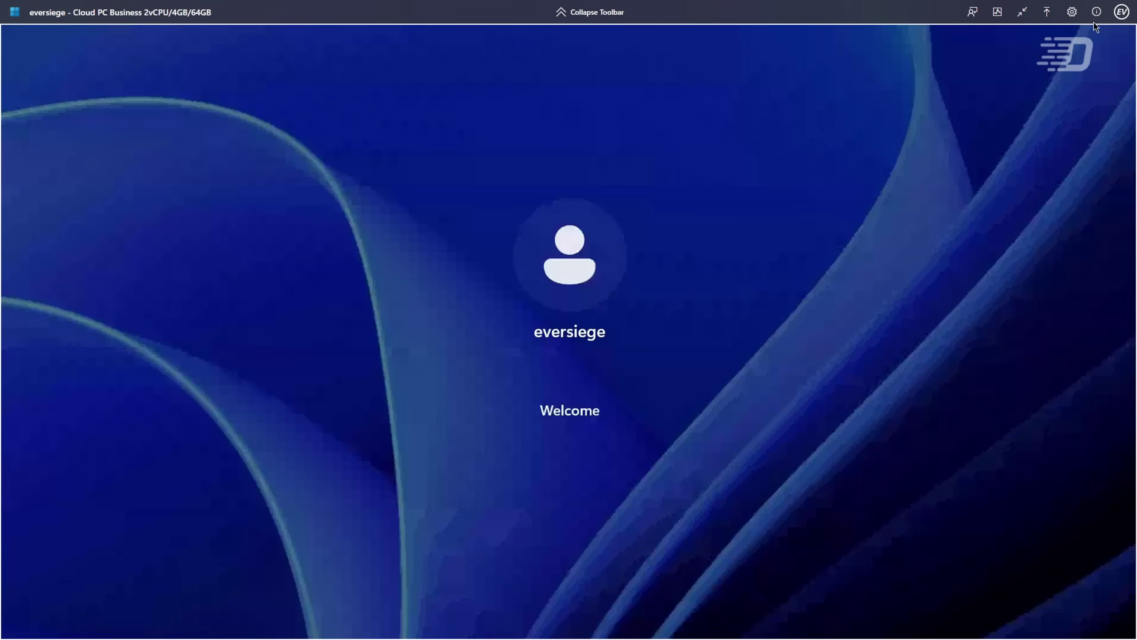
# Step: Check the support panel and session settings, then expand the connection quality's full network details
pyautogui.click(1096, 17)
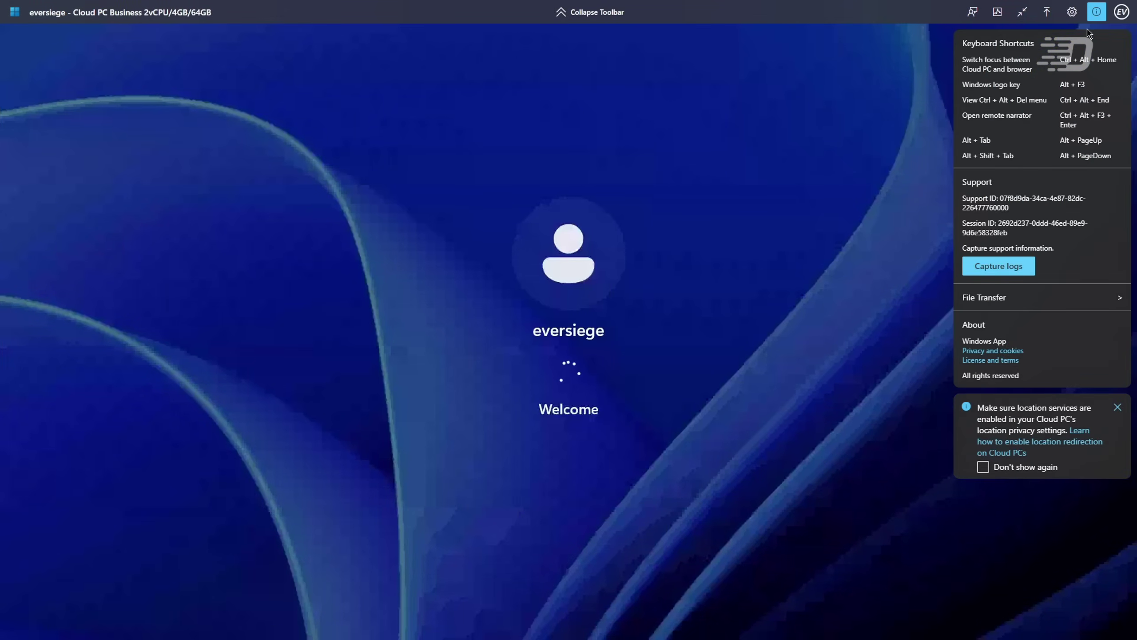
pyautogui.click(1093, 20)
pyautogui.click(1073, 19)
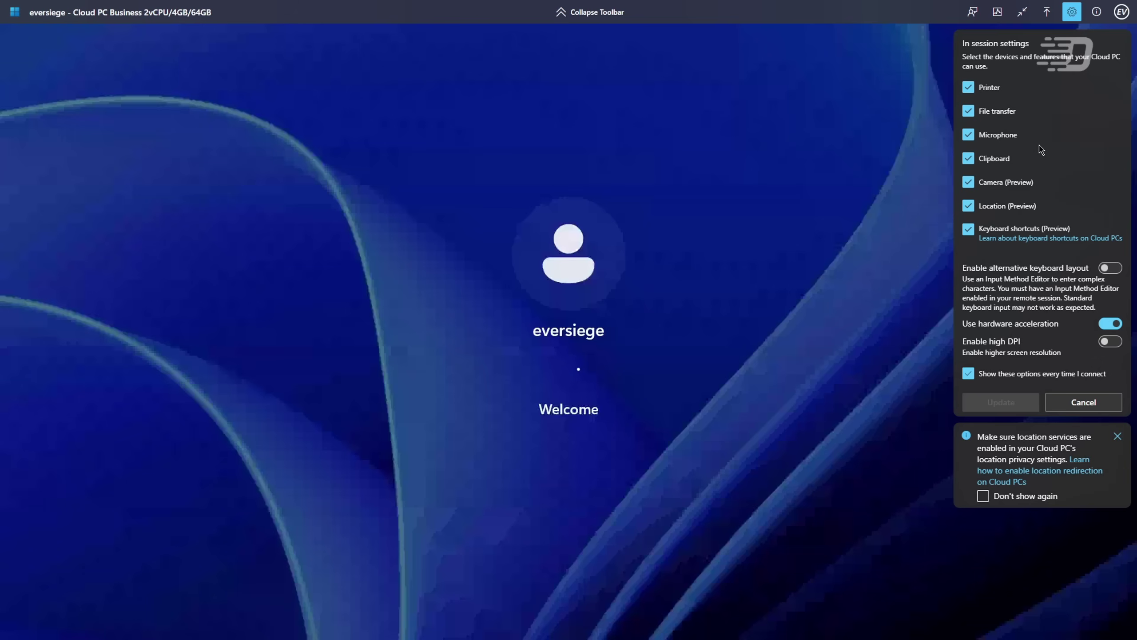
pyautogui.click(1071, 13)
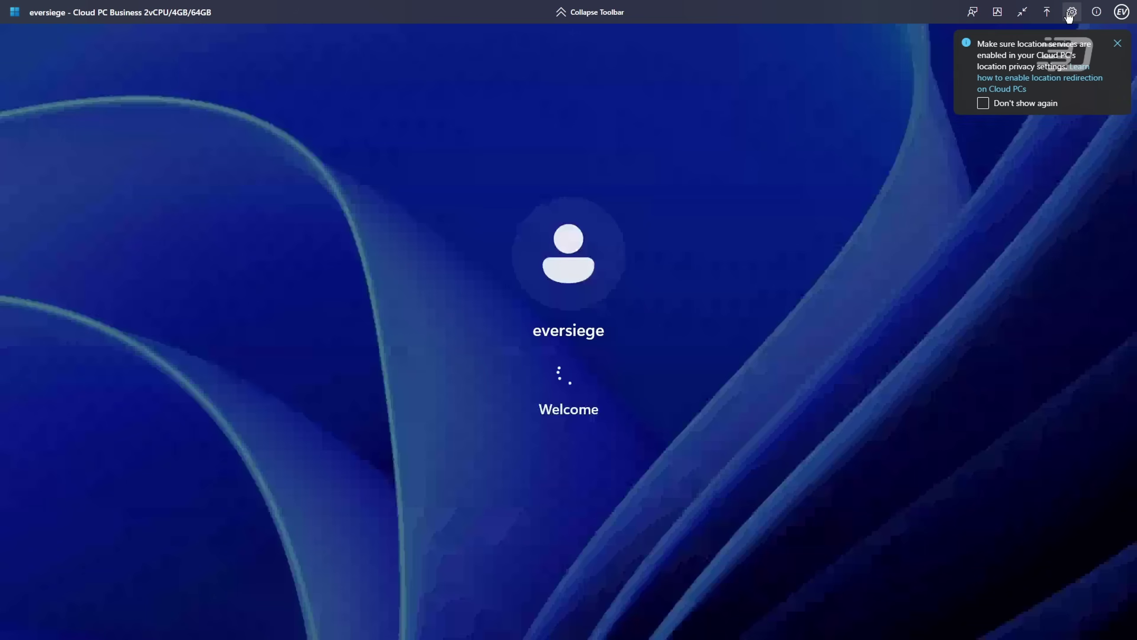
pyautogui.click(993, 14)
pyautogui.click(1009, 141)
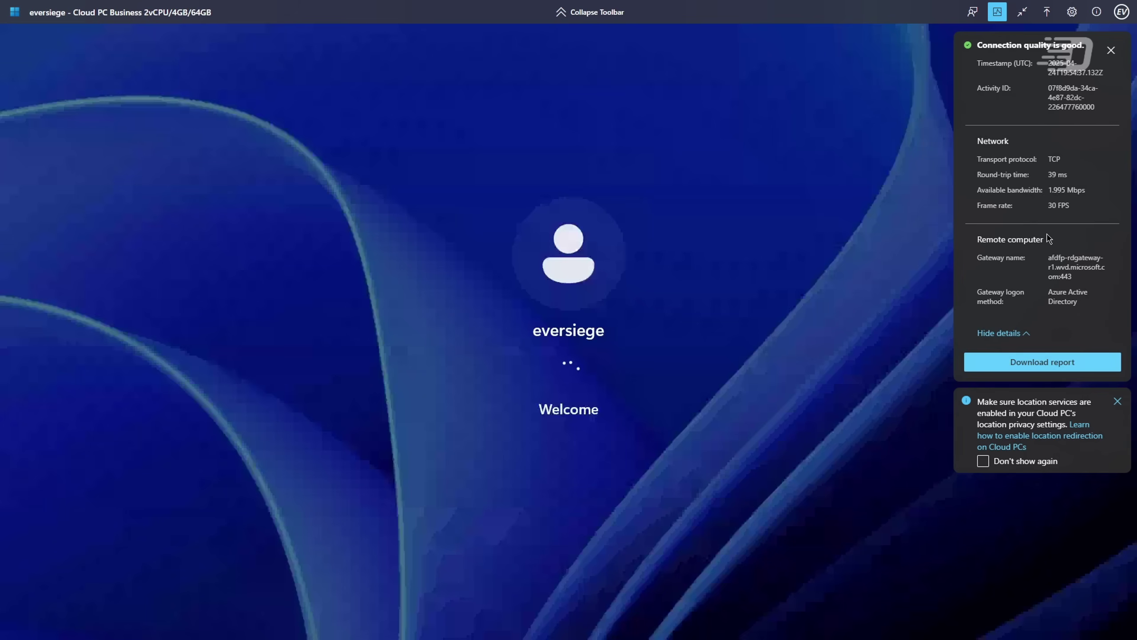
# Step: Run Desktop\WinXShell_X64\WinXShell.exe as a new task
pyautogui.moveTo(1103, 259); pyautogui.dragTo(1104, 260)
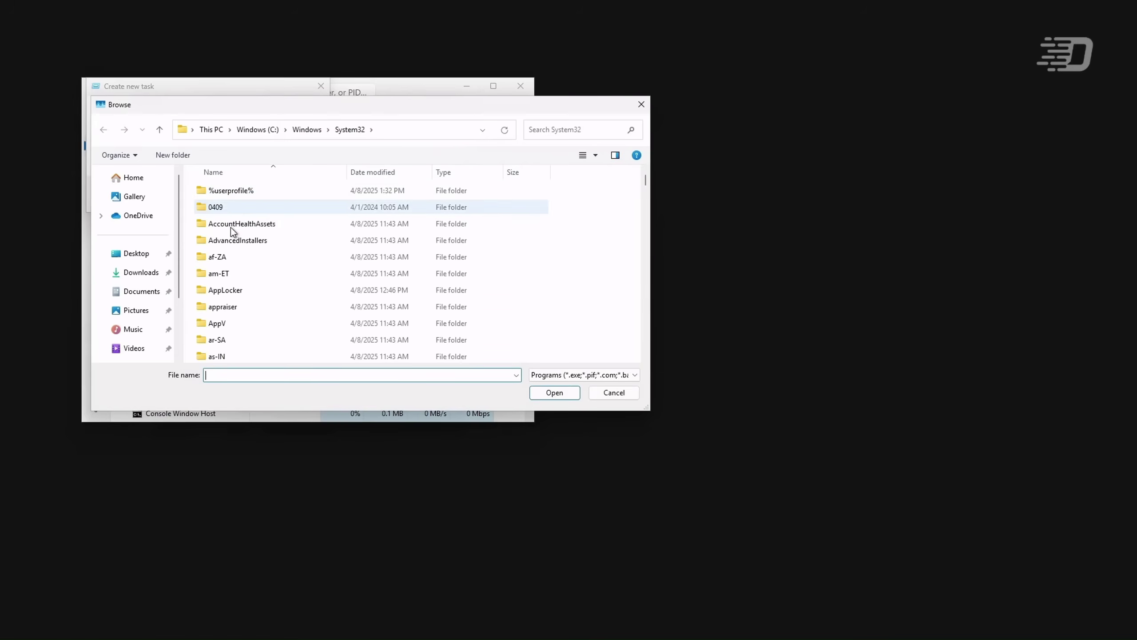
pyautogui.click(138, 254)
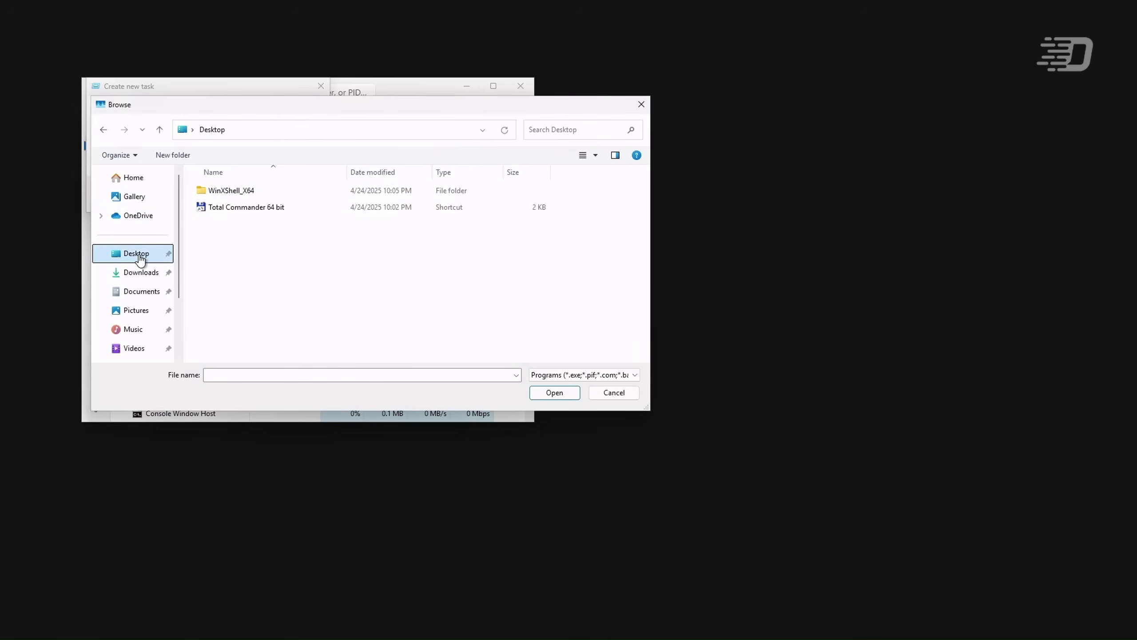
pyautogui.click(284, 194)
pyautogui.doubleClick(284, 194)
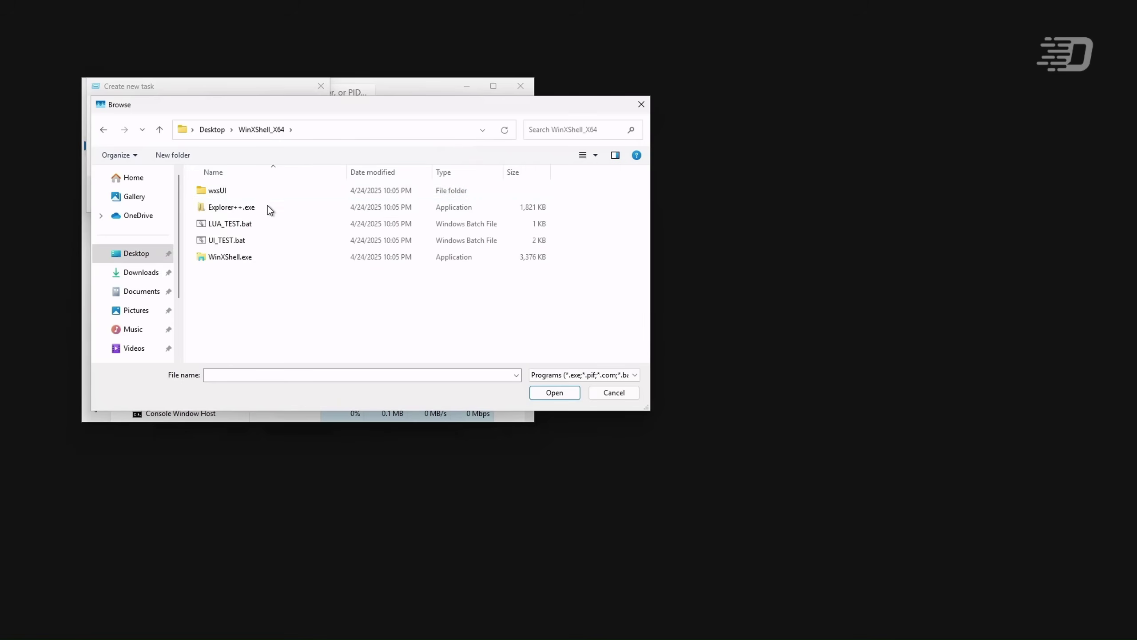
pyautogui.click(253, 258)
pyautogui.click(560, 396)
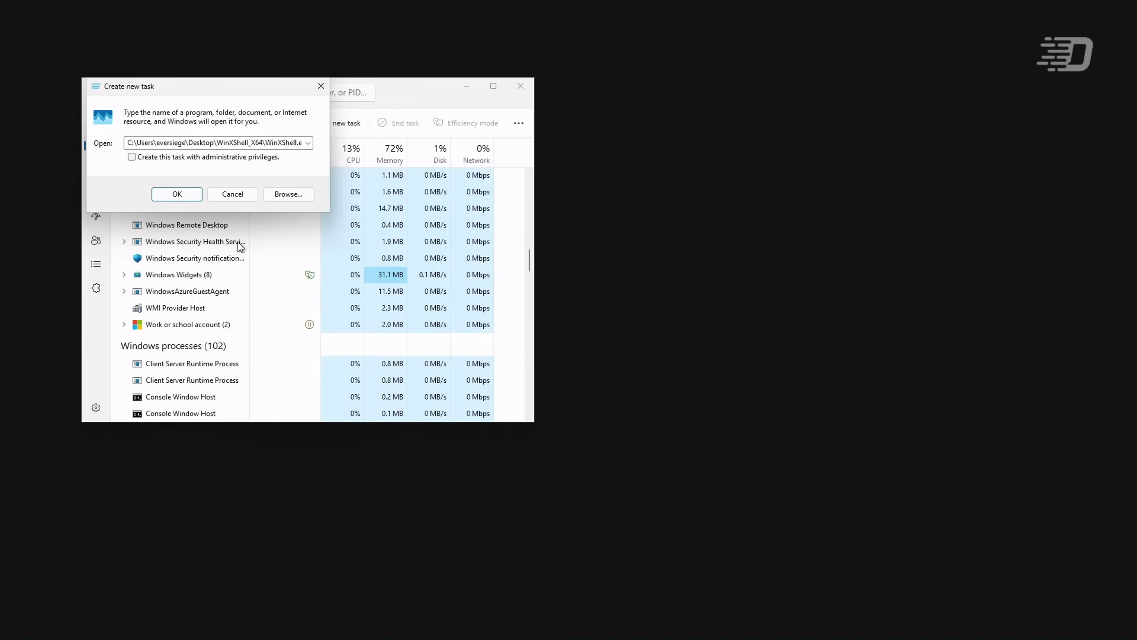
pyautogui.click(176, 194)
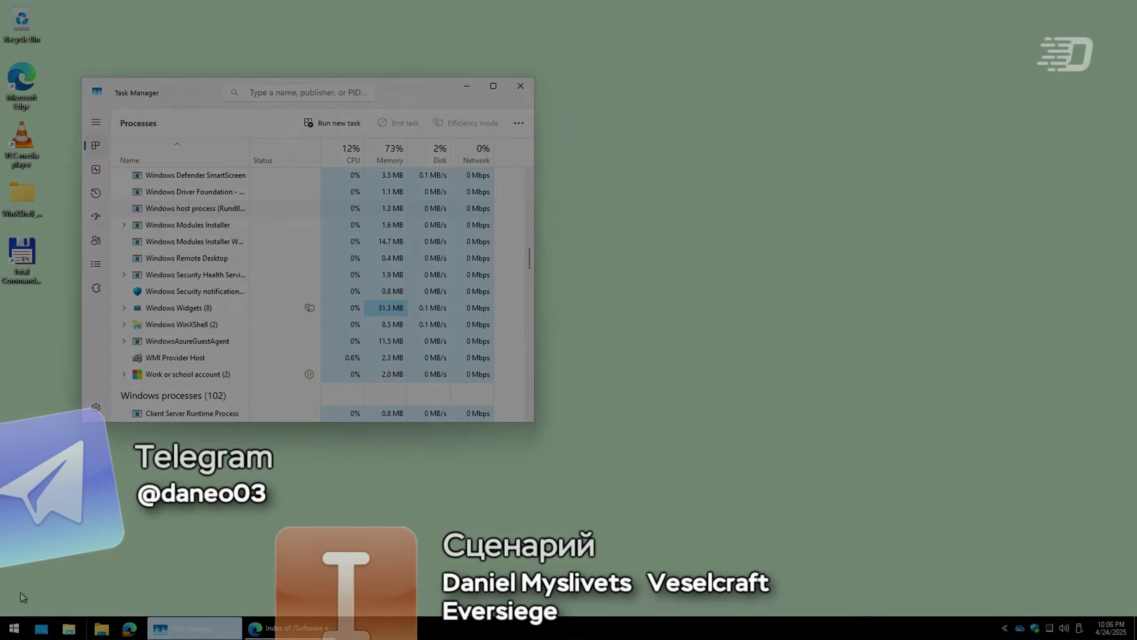
pyautogui.click(9, 627)
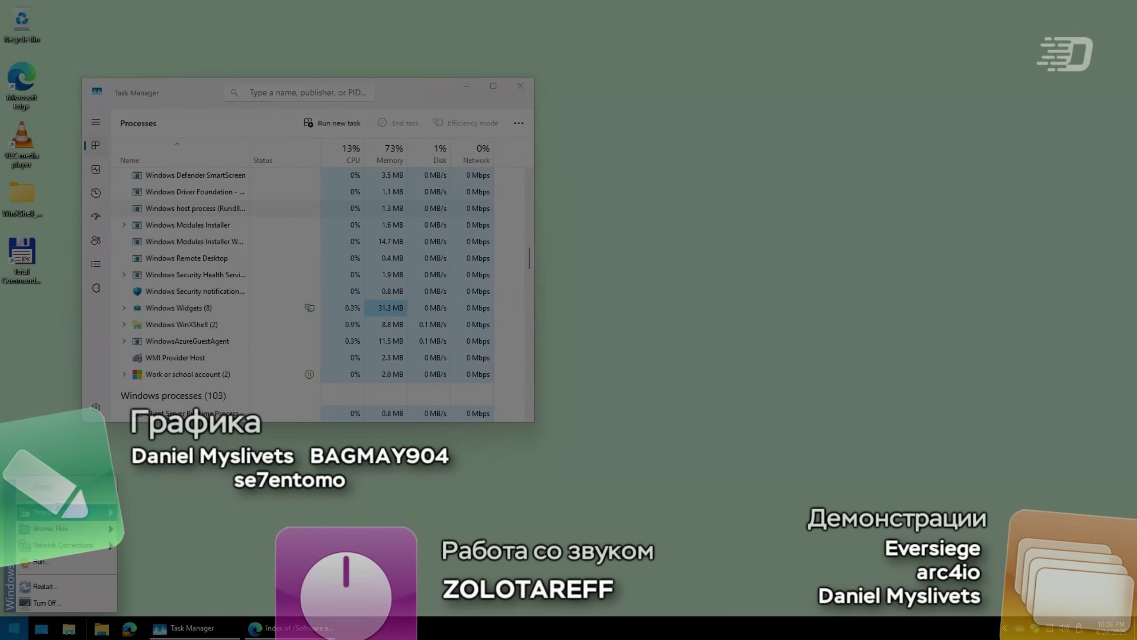
pyautogui.moveTo(59, 537)
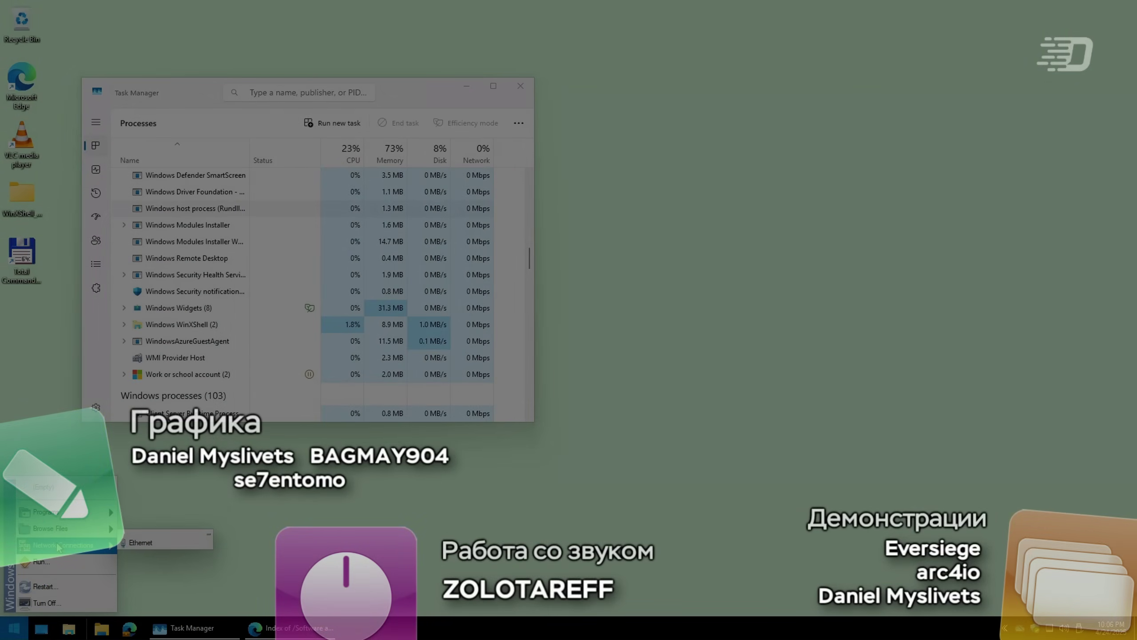
pyautogui.moveTo(76, 513)
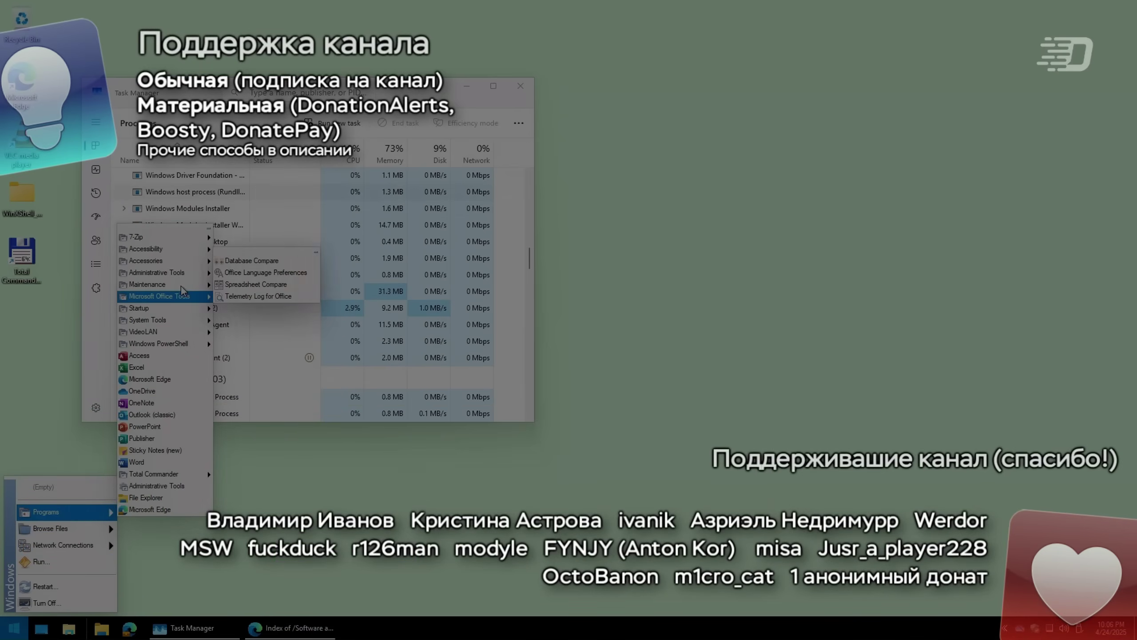
pyautogui.moveTo(187, 236)
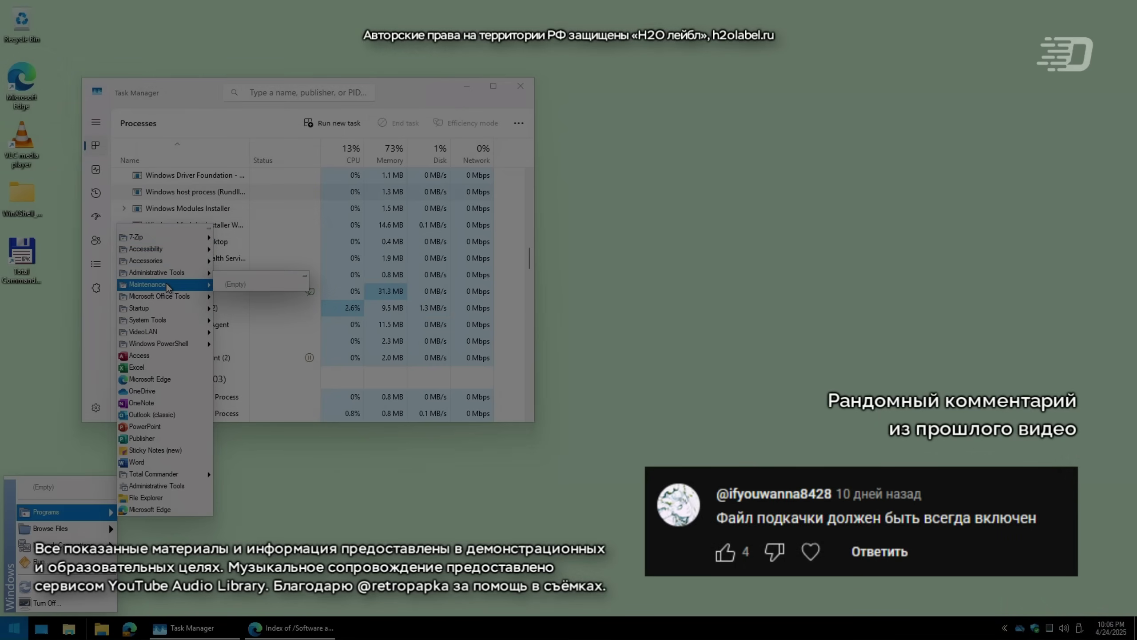
pyautogui.moveTo(148, 321)
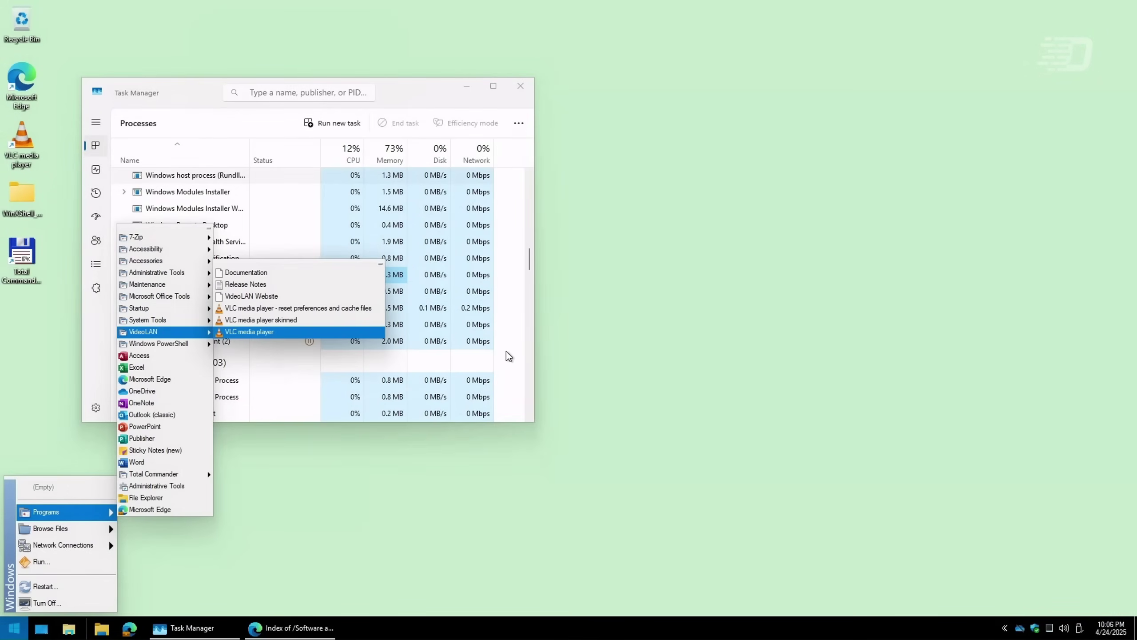
pyautogui.click(507, 352)
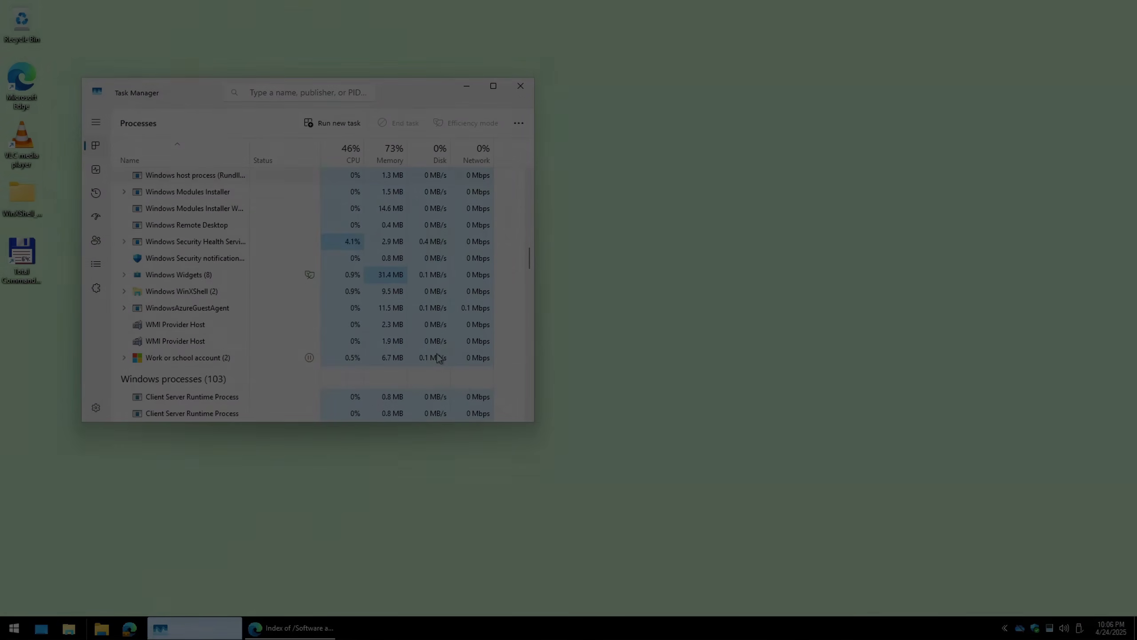